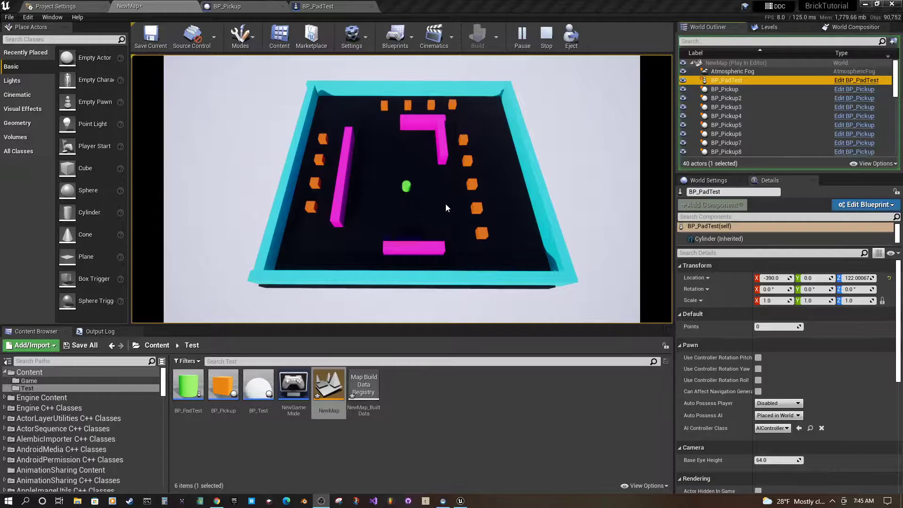
Step: Play-test the sample level by steering the green player over all the orange pickups around the arena, and stop the session
click(411, 194)
key(d)
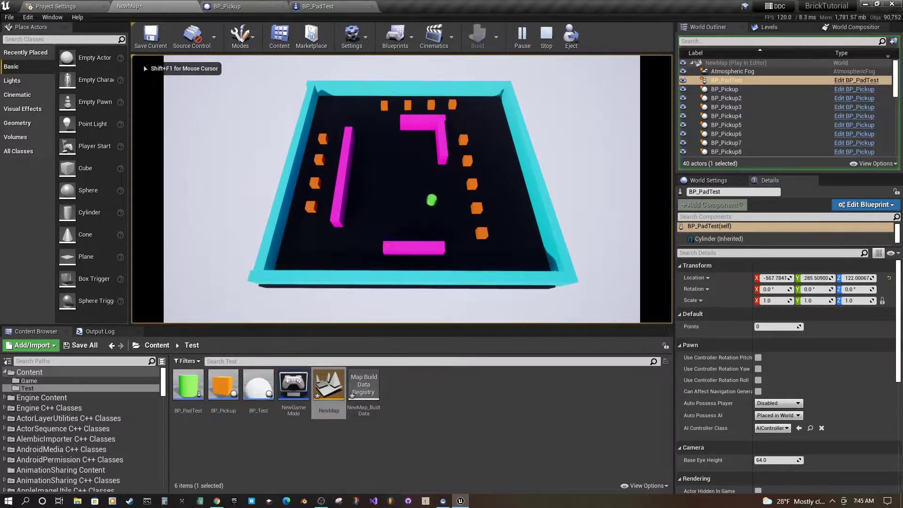
key(s)
key(d)
key(s)
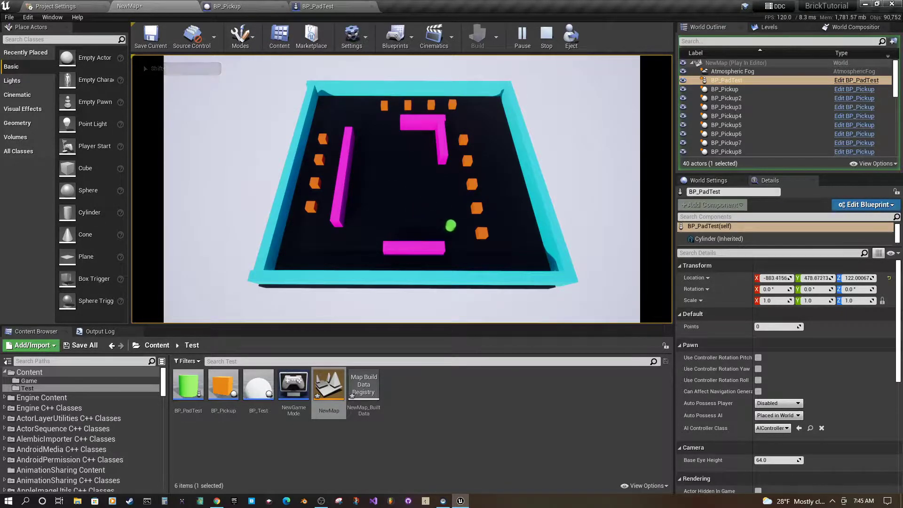
key(w)
key(a)
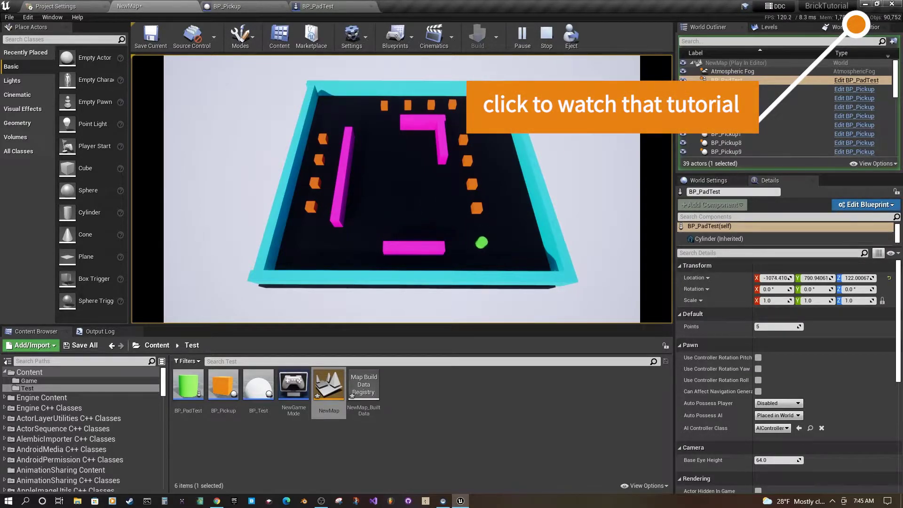
key(w)
key(w)
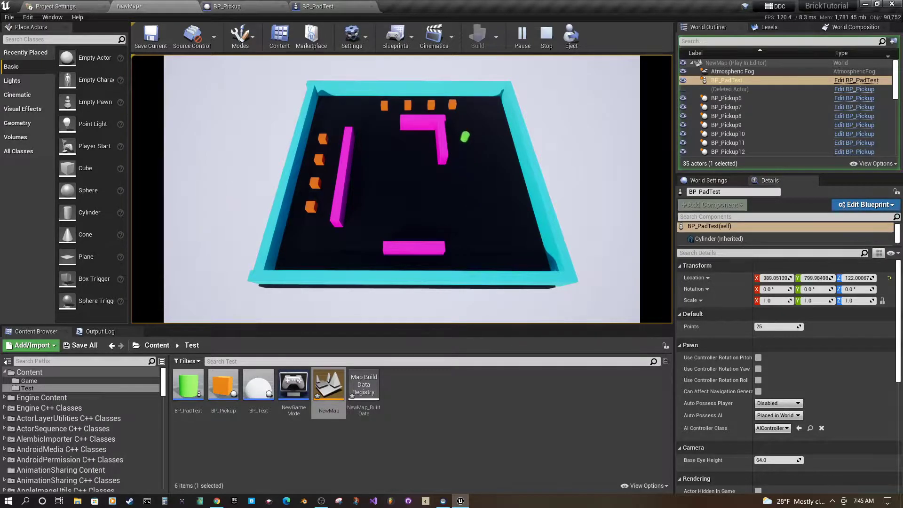
key(a)
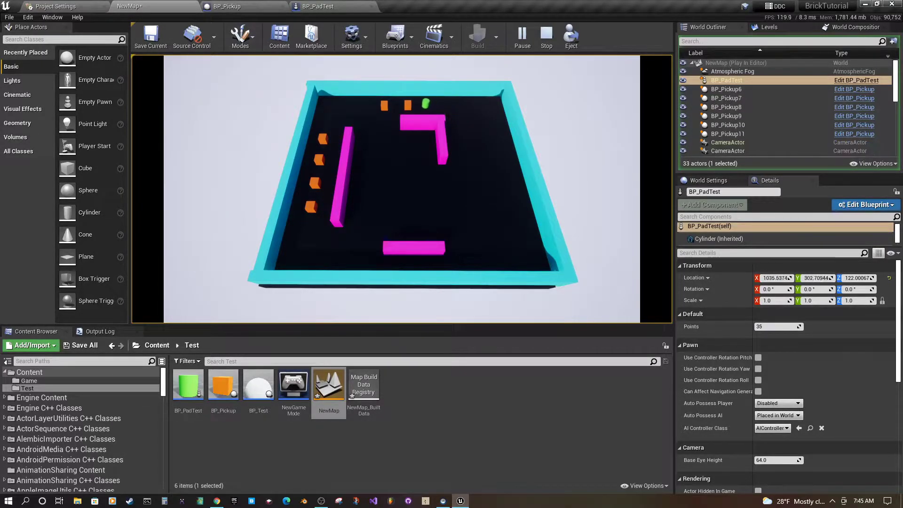
key(a)
key(s)
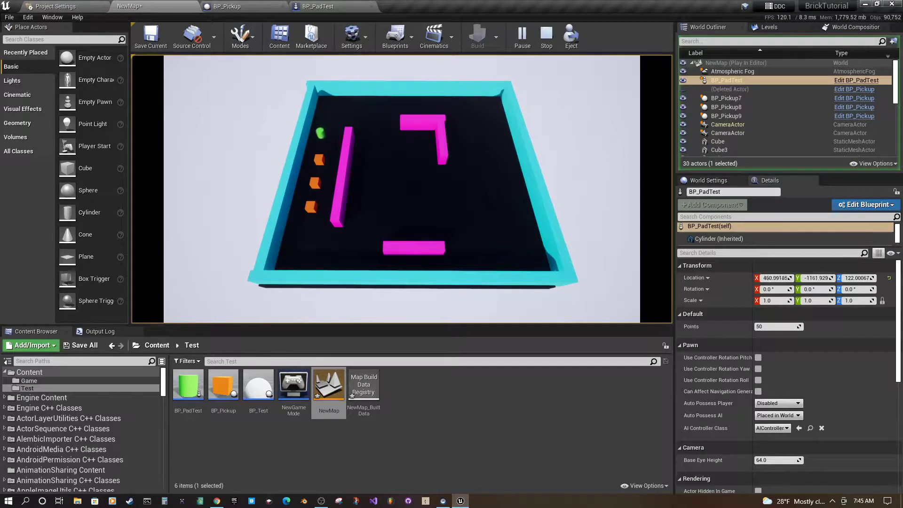
key(s)
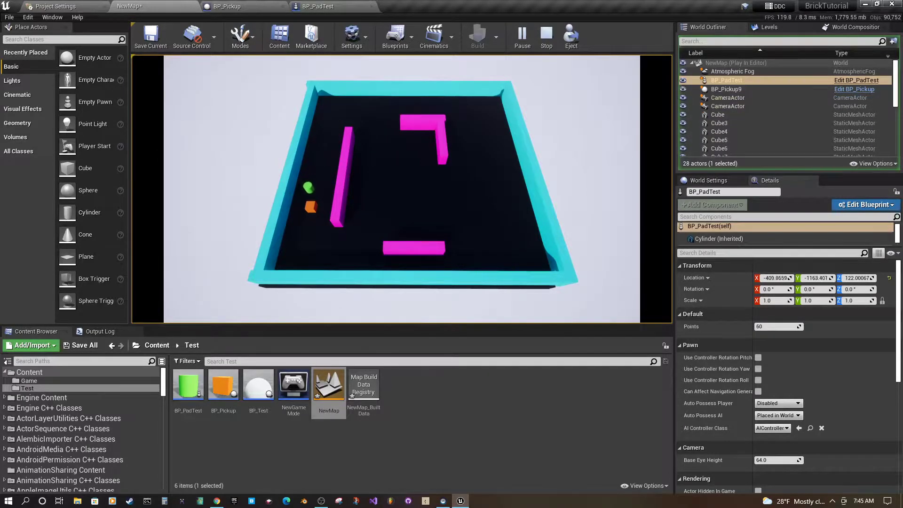
key(s)
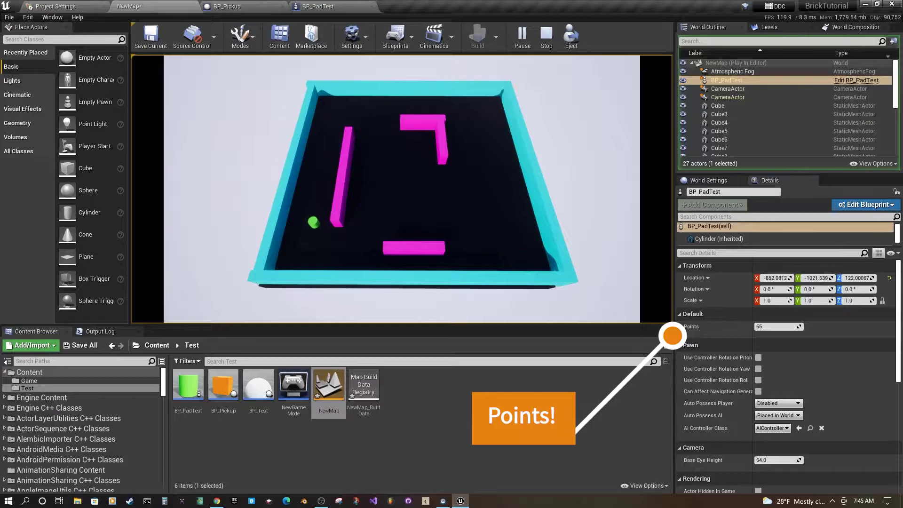
key(d)
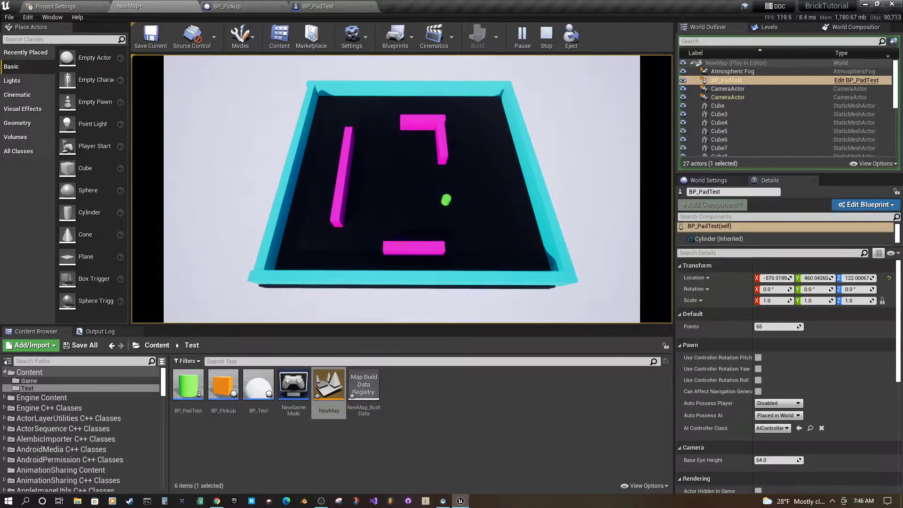
key(Escape)
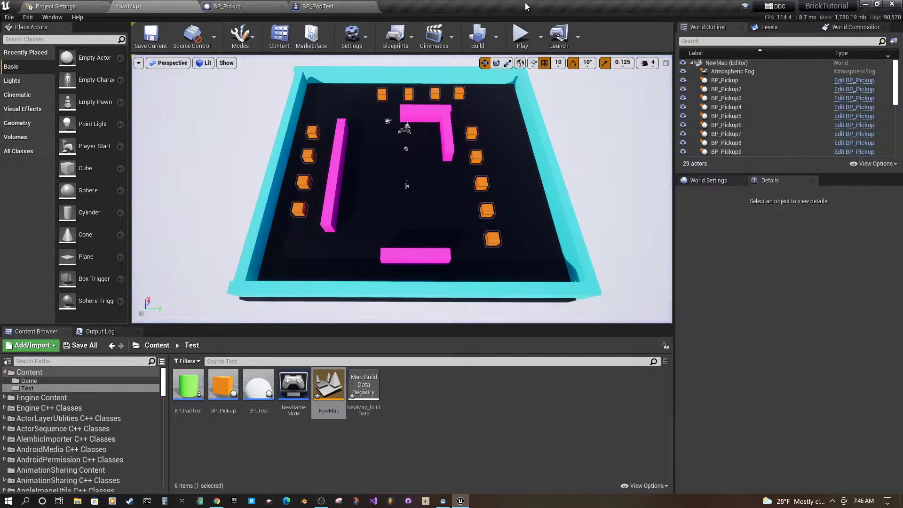
Step: Run the sample level again, collect a few of the orange pickups beside the player, and end the play session
click(521, 35)
click(422, 171)
key(d)
key(w)
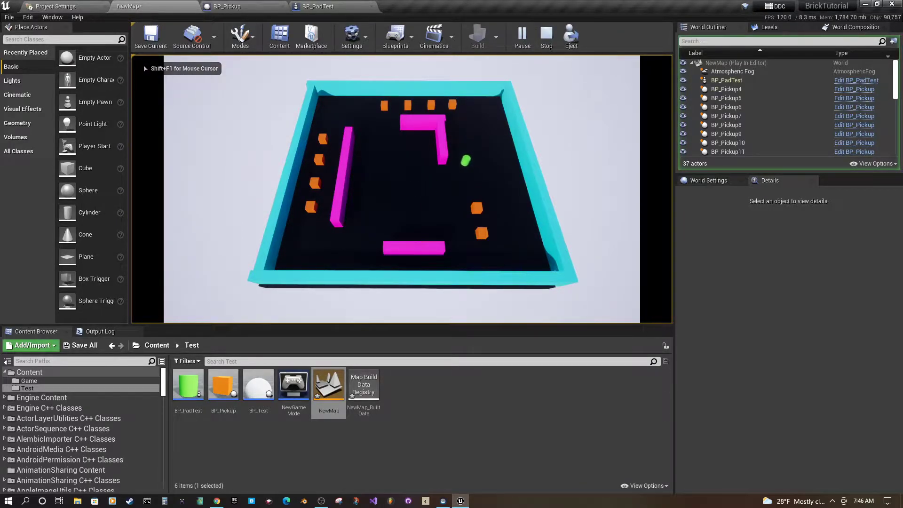
key(Escape)
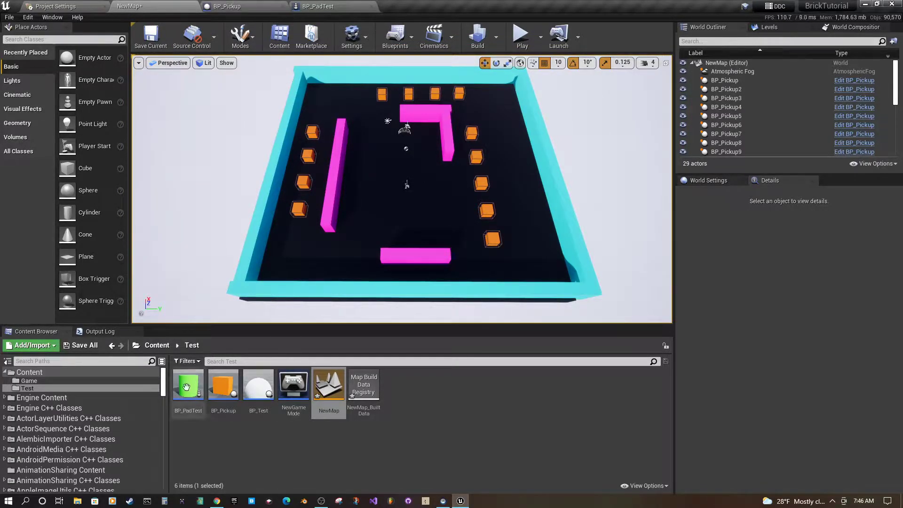
Step: Open the NewMap level from the Game folder, saving the selected modified content of the current level
click(156, 345)
double_click(188, 385)
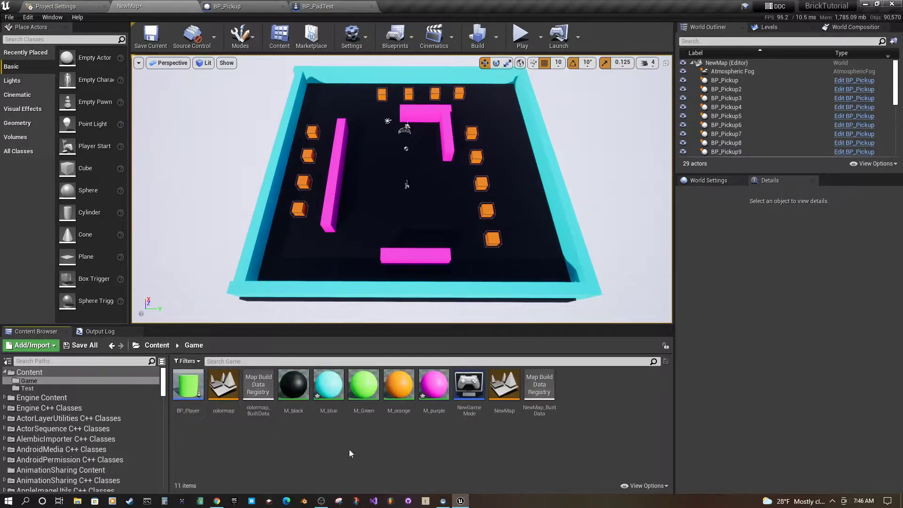
double_click(513, 397)
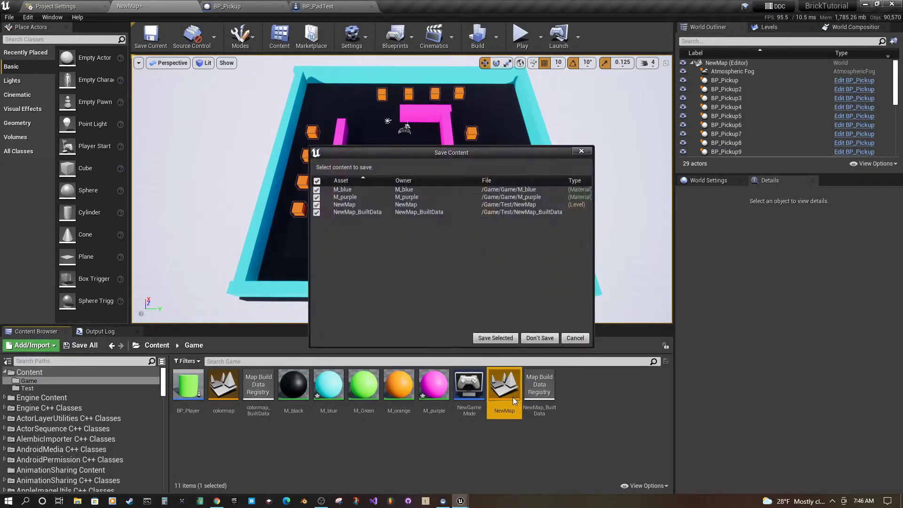
click(509, 338)
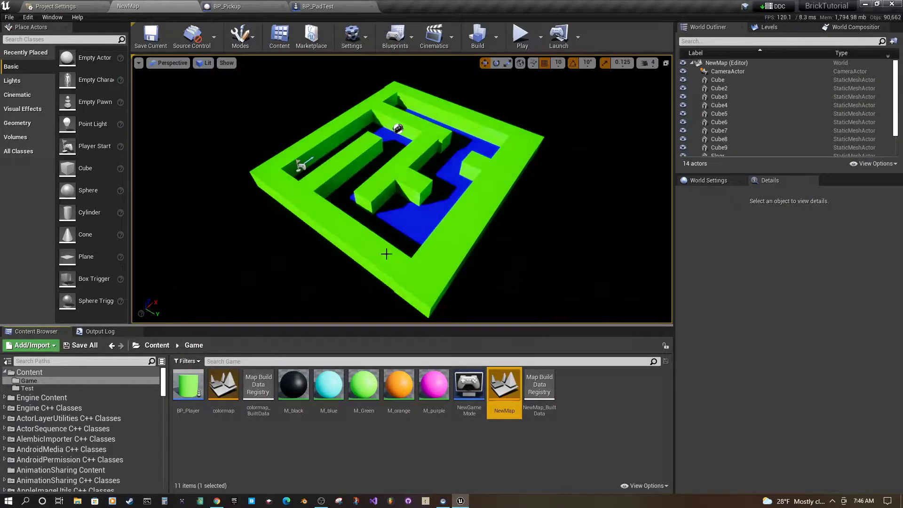
Step: Preview the maze level in play mode to check its camera angle, and stop the preview
right_drag(376, 117, 327, 56)
key(alt+p)
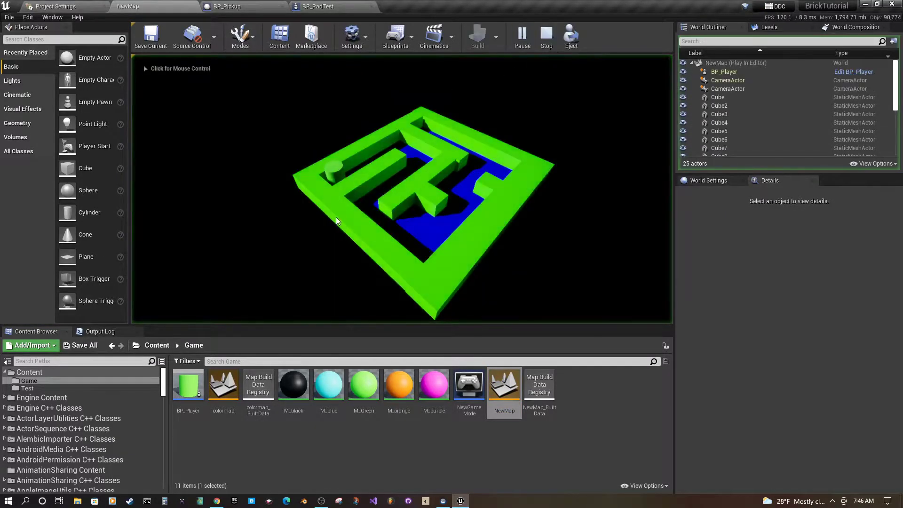
key(Escape)
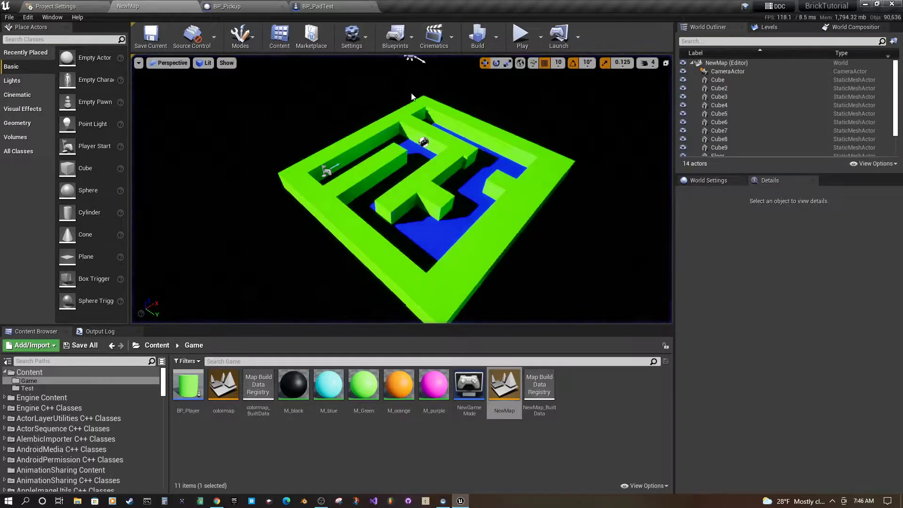
Step: Frame the maze squarely from above and snap the CameraActor to that view
mouse_move(403, 188)
right_down()
mouse_move(391, 179)
mouse_move(390, 193)
mouse_move(404, 193)
right_up()
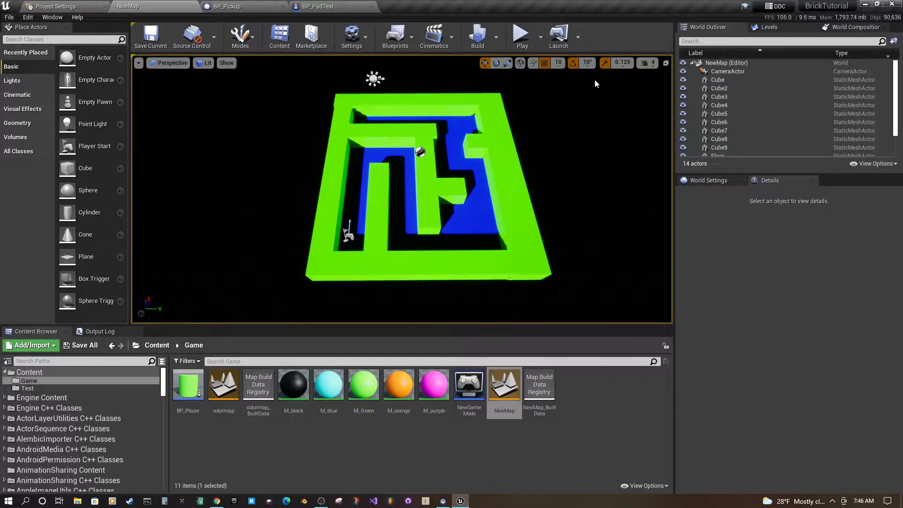
right_click(715, 71)
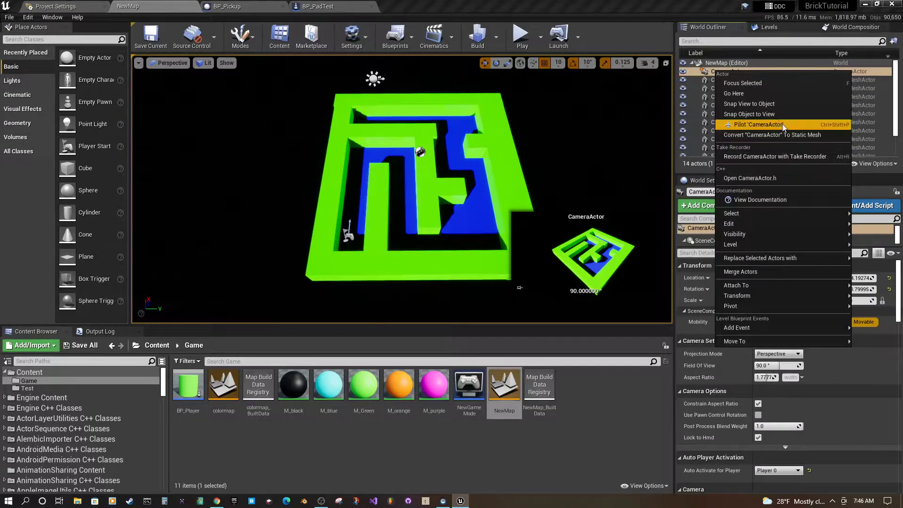
click(773, 115)
click(622, 172)
right_drag(622, 171, 623, 160)
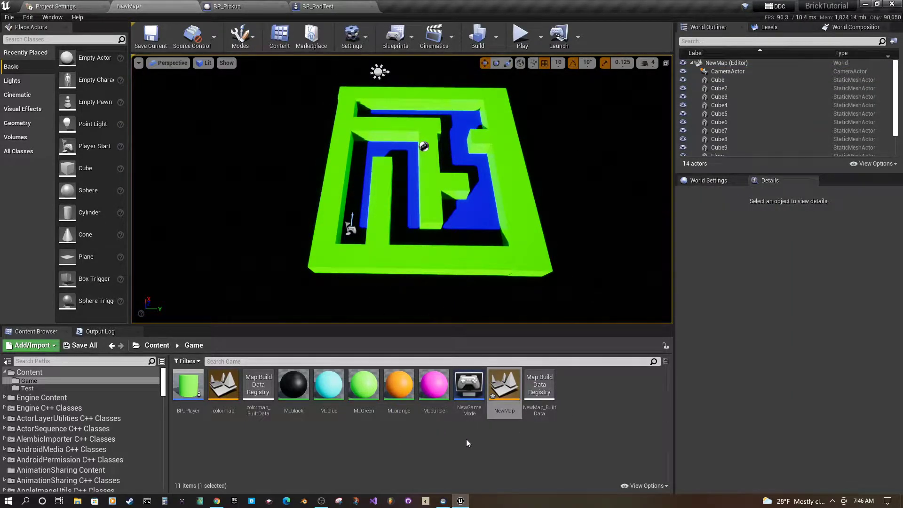
Step: Create a Blueprint class with Actor as parent in the Game folder and name it BP_Collect
right_click(588, 388)
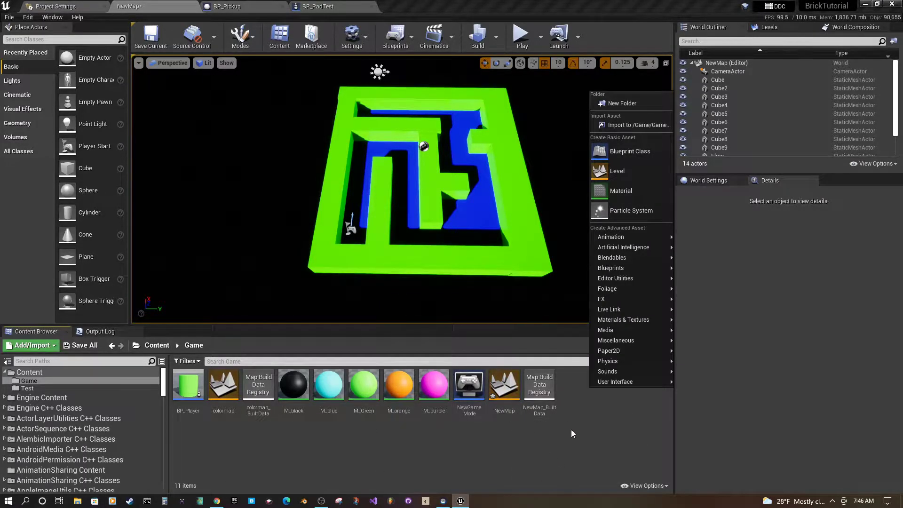
click(632, 154)
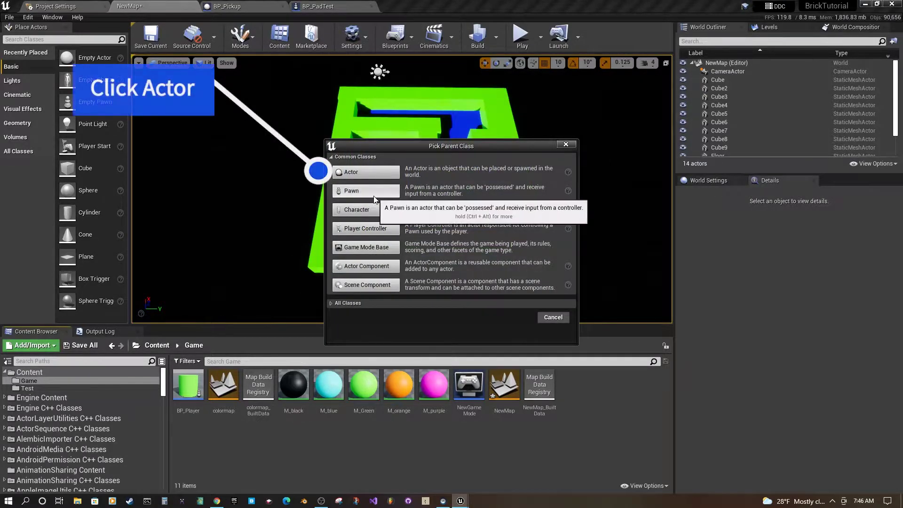
click(359, 173)
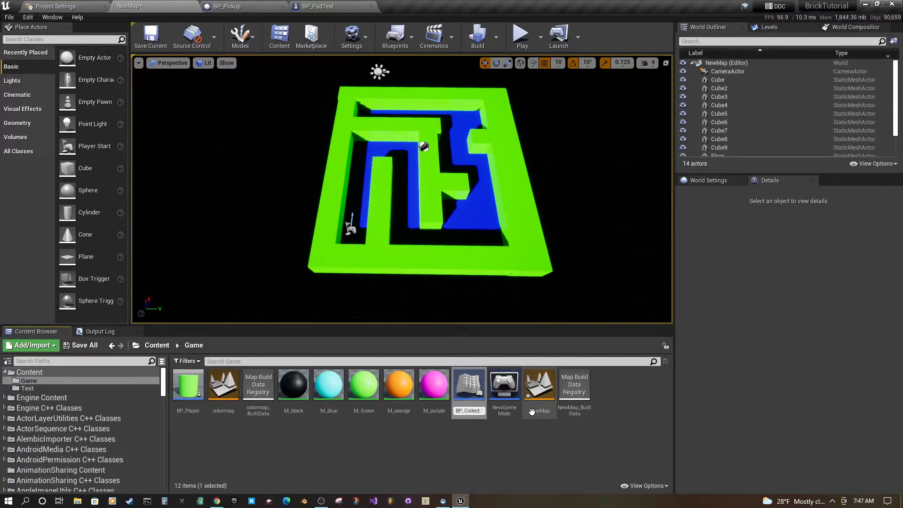
key(Return)
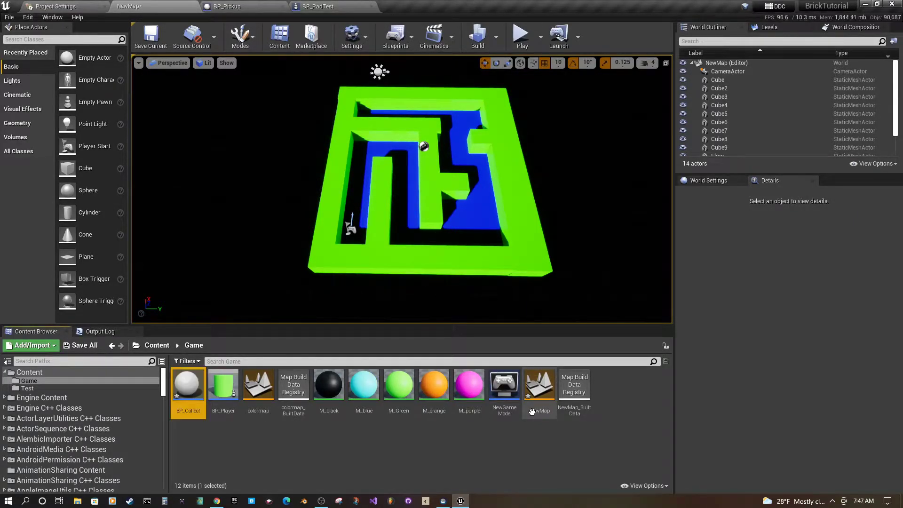
Step: Open the BP_Collect blueprint for editing and compile it
double_click(196, 396)
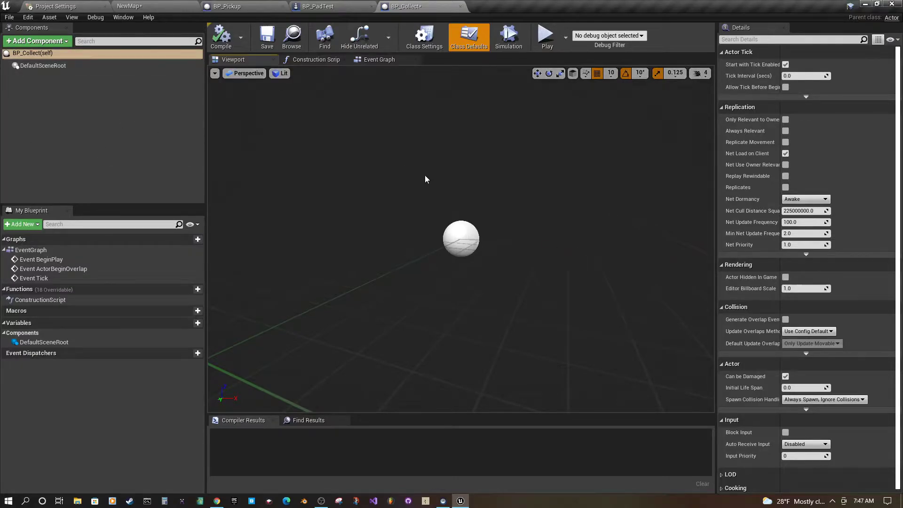
click(221, 37)
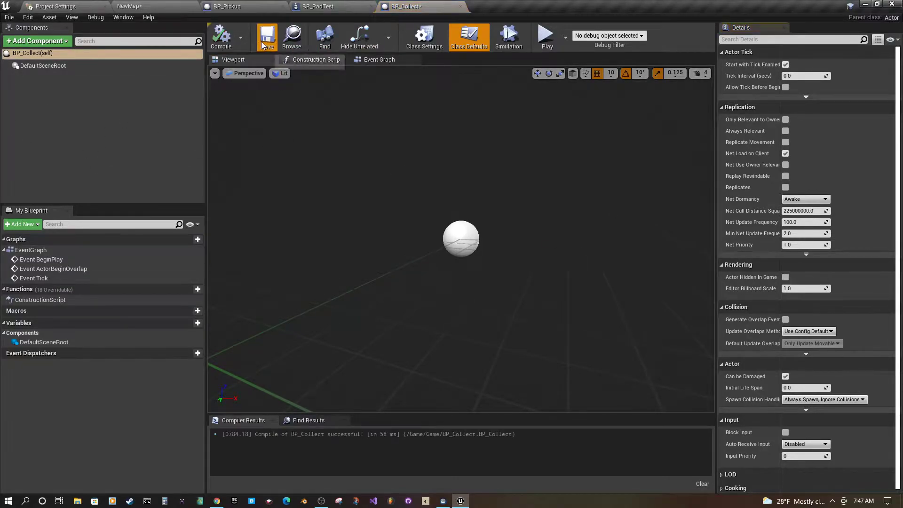
Step: Add a Cube component under the default scene root of BP_Collect
click(49, 41)
text(c)
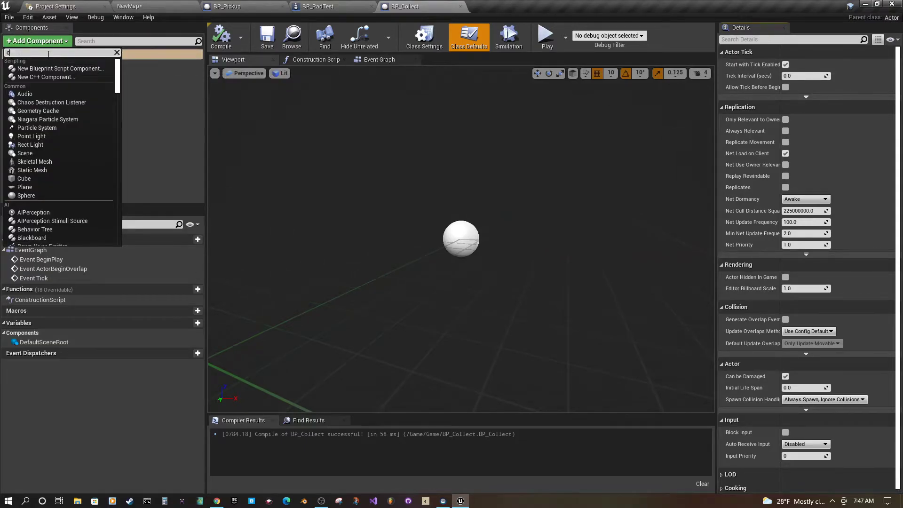
text(ub)
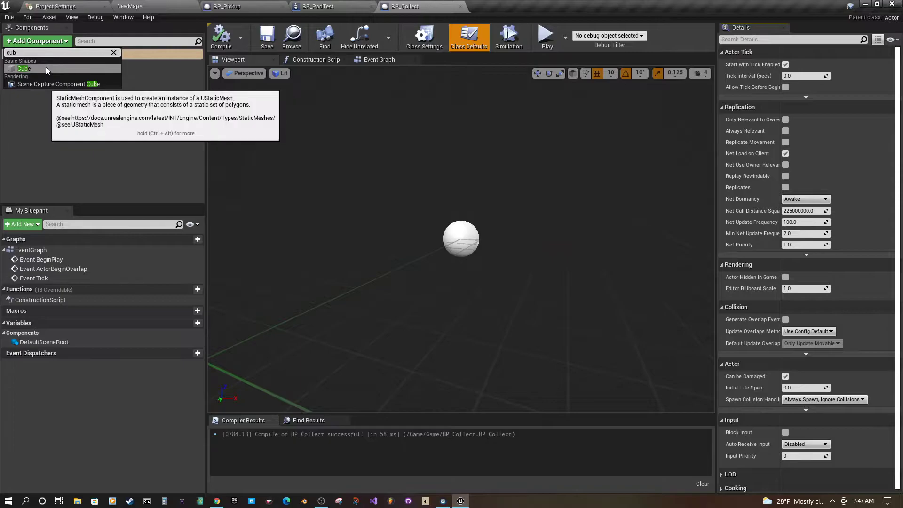
key(BackSpace)
key(BackSpace)
text(st)
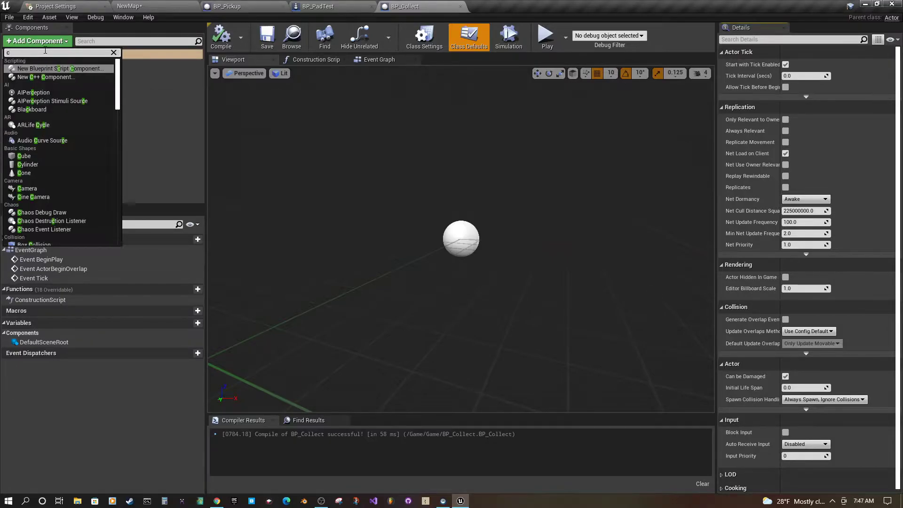
key(BackSpace)
key(BackSpace)
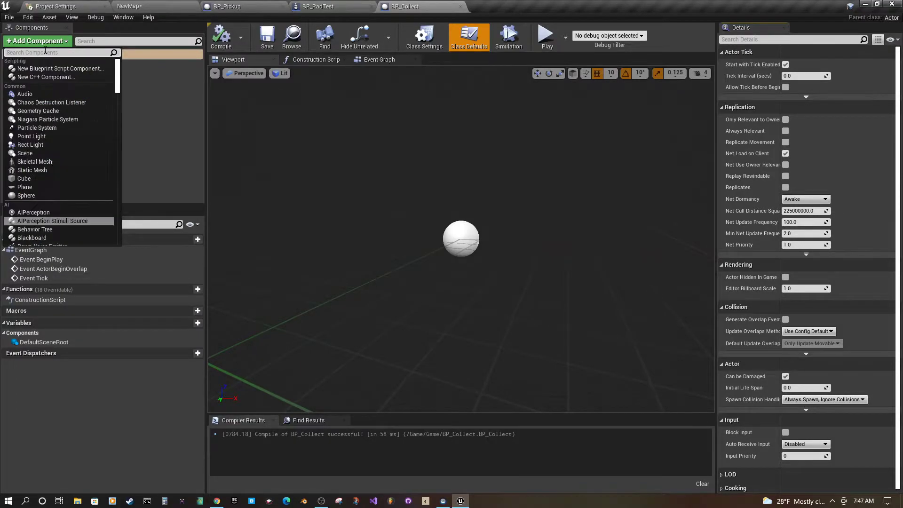
text(cu)
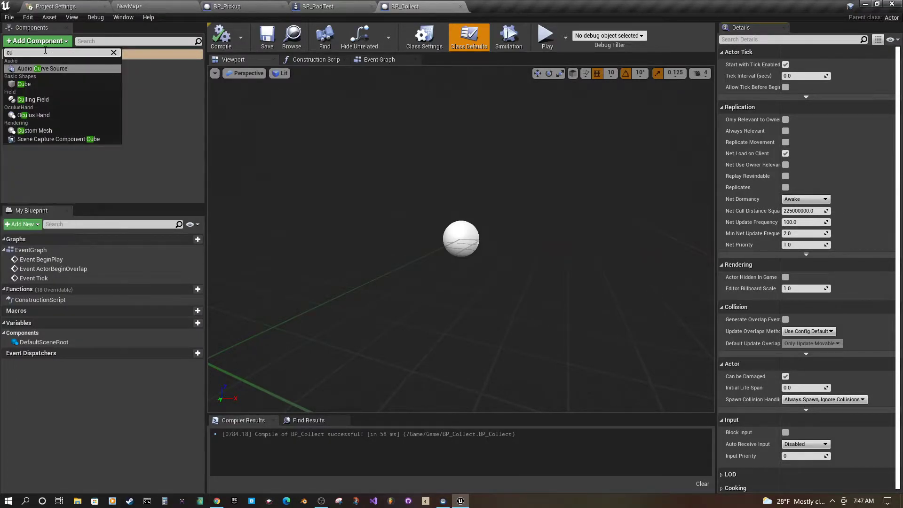
click(69, 84)
click(88, 95)
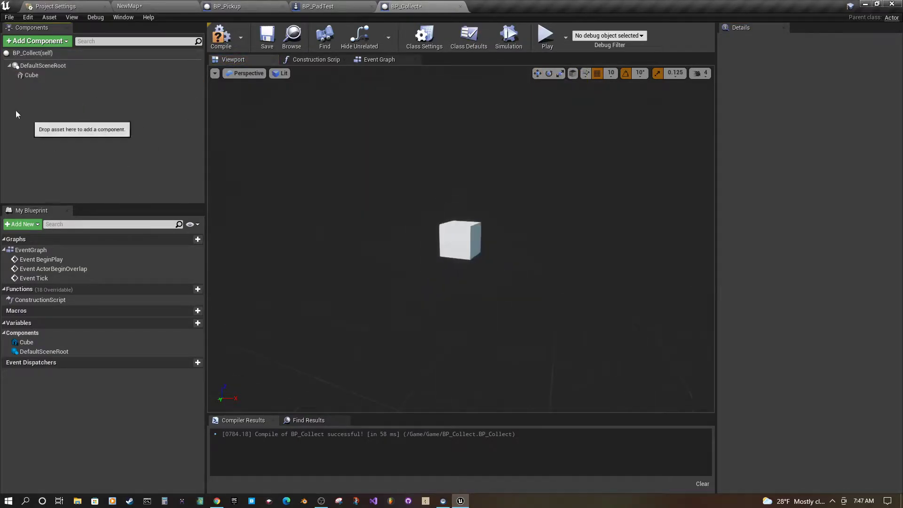
Step: Add a Box Collision component under the Cube in BP_Collect
click(34, 74)
click(37, 67)
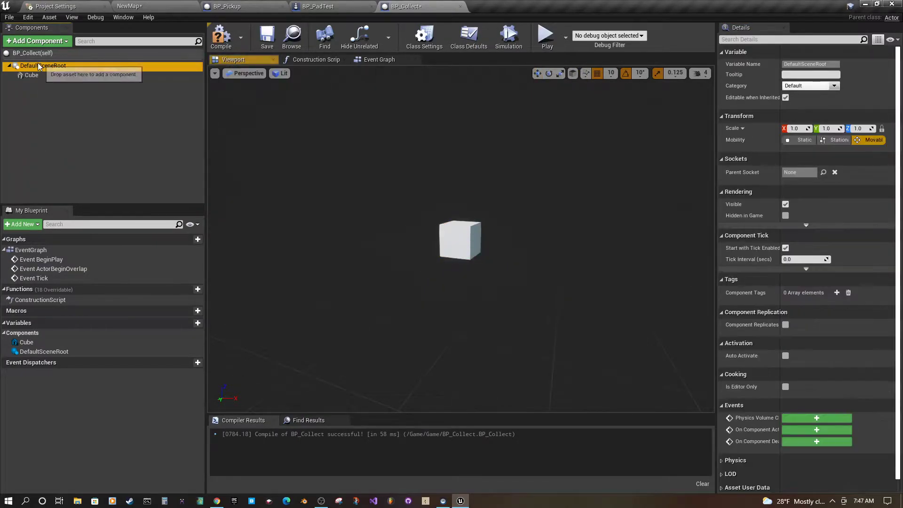
click(33, 75)
click(55, 41)
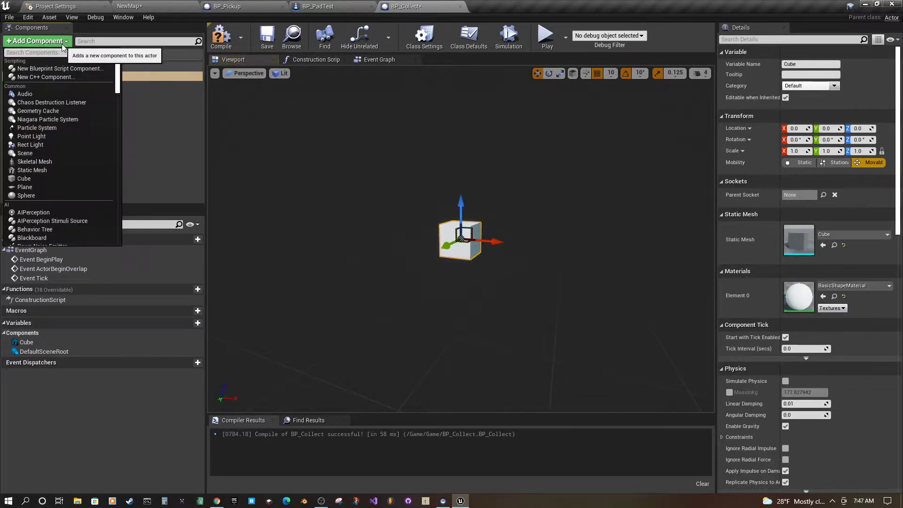
text(coll)
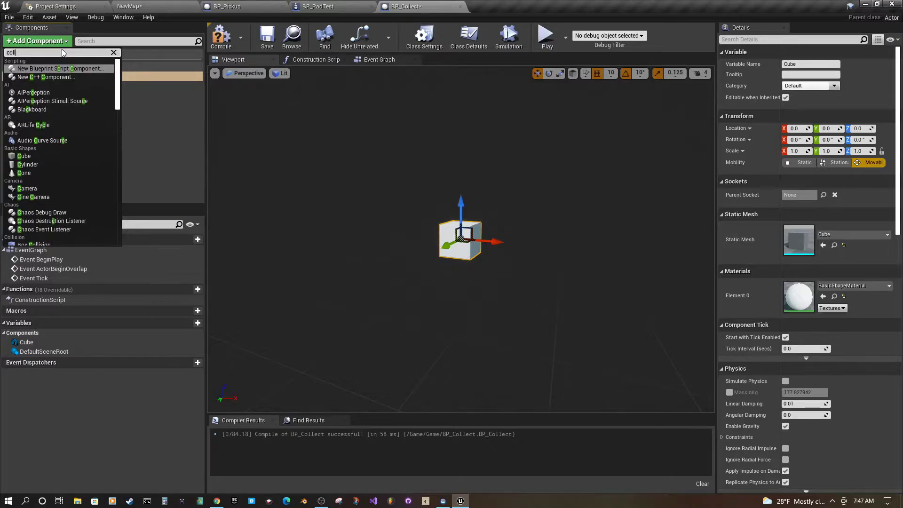
click(30, 69)
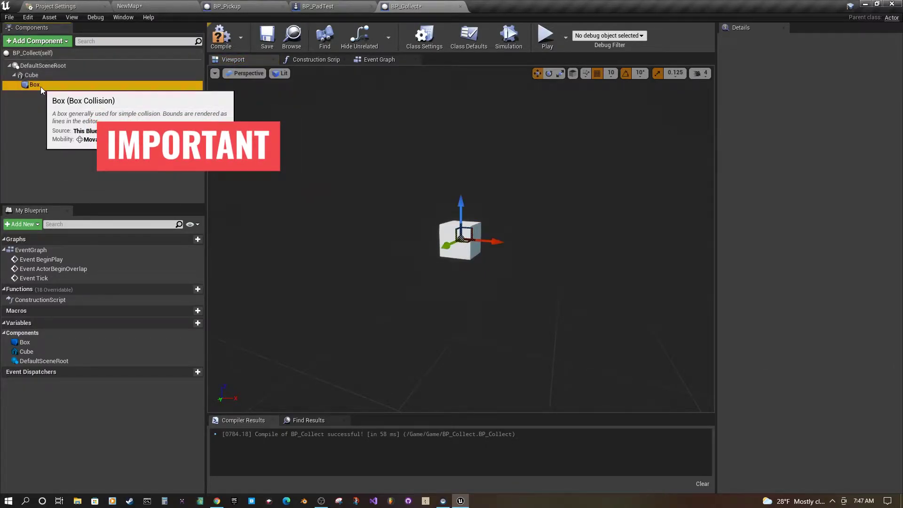
Step: Make the Box collision component the new root of BP_Collect, replacing the default scene root above the Cube
drag(41, 86, 51, 65)
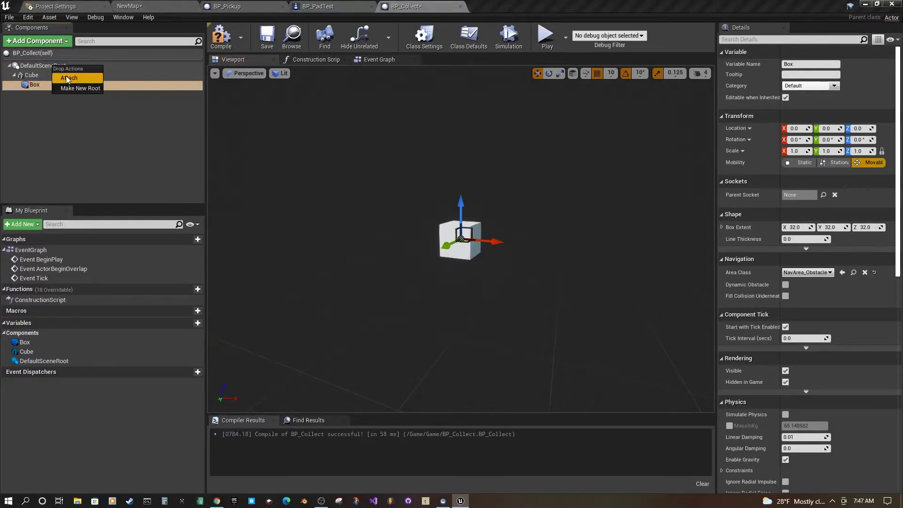
click(82, 88)
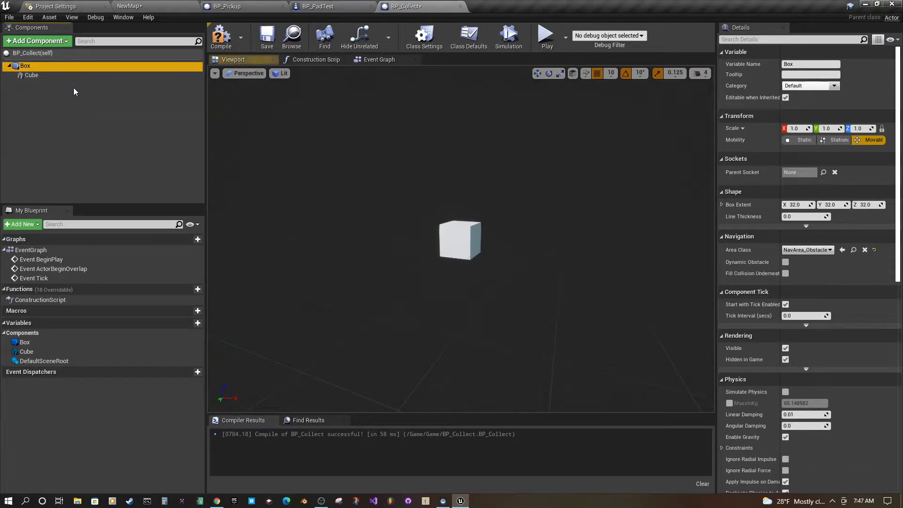
click(27, 76)
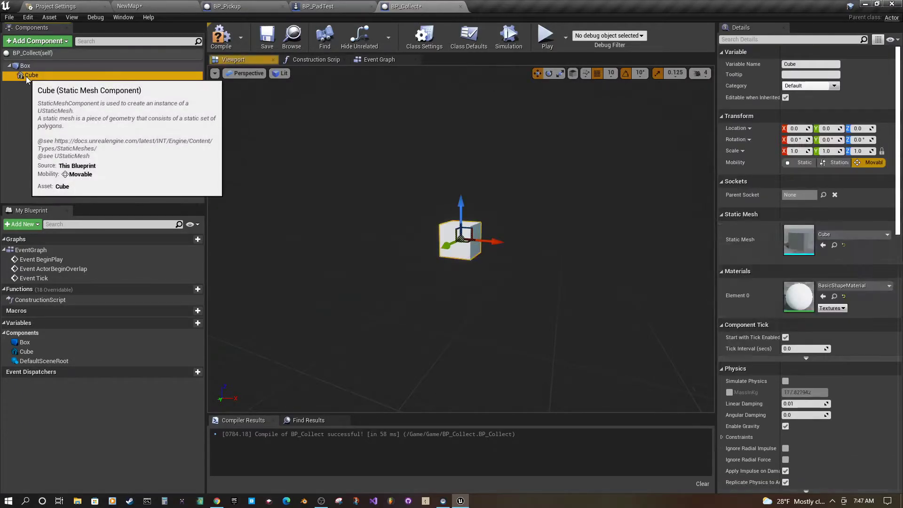
click(25, 67)
click(35, 77)
click(33, 68)
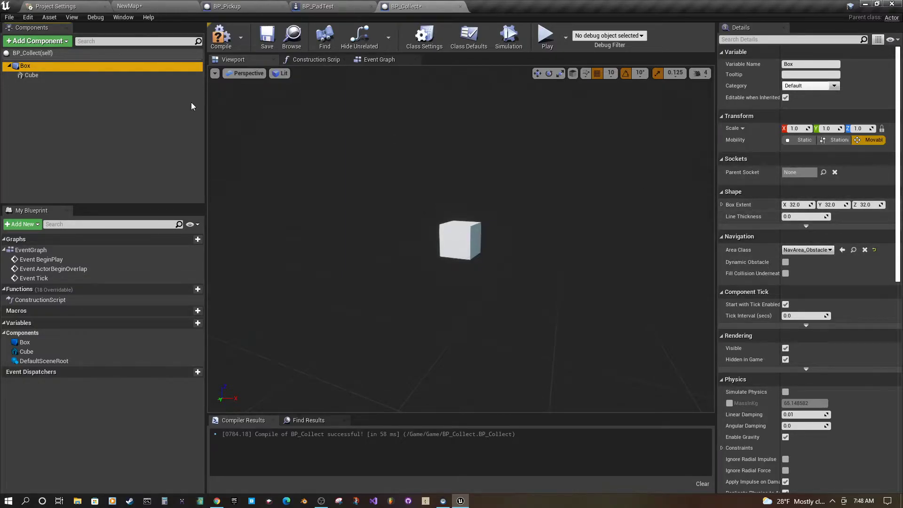
Step: Set the Box component's Box Extent to 60 in X, Y and Z, and compile the blueprint
click(795, 205)
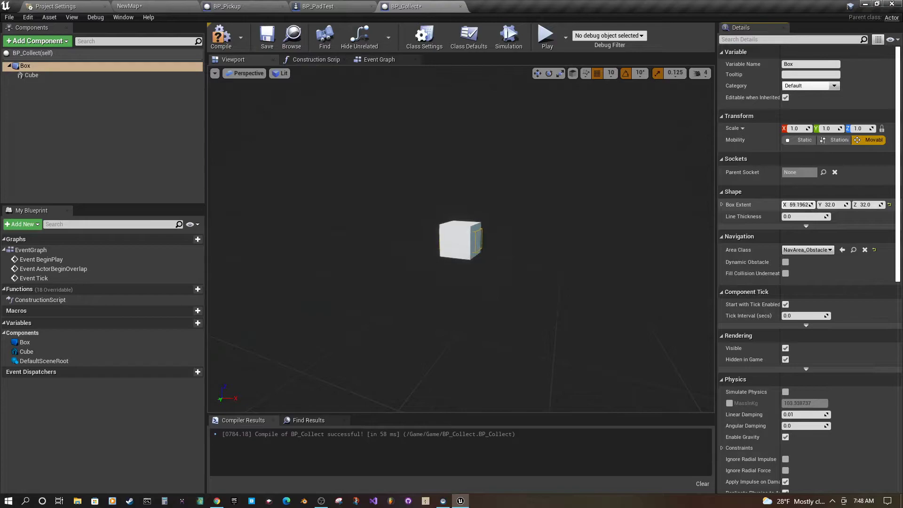
drag(831, 204, 847, 204)
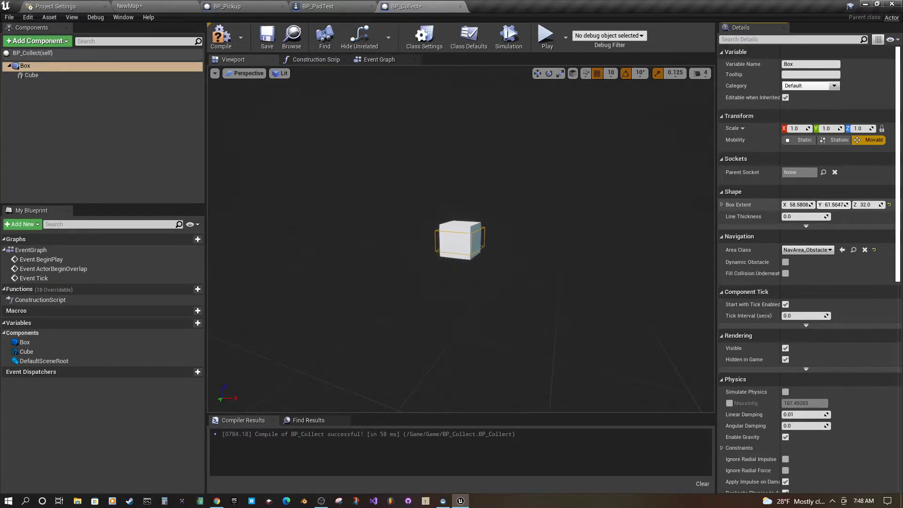
click(801, 205)
text(60)
key(Return)
text(60)
key(Return)
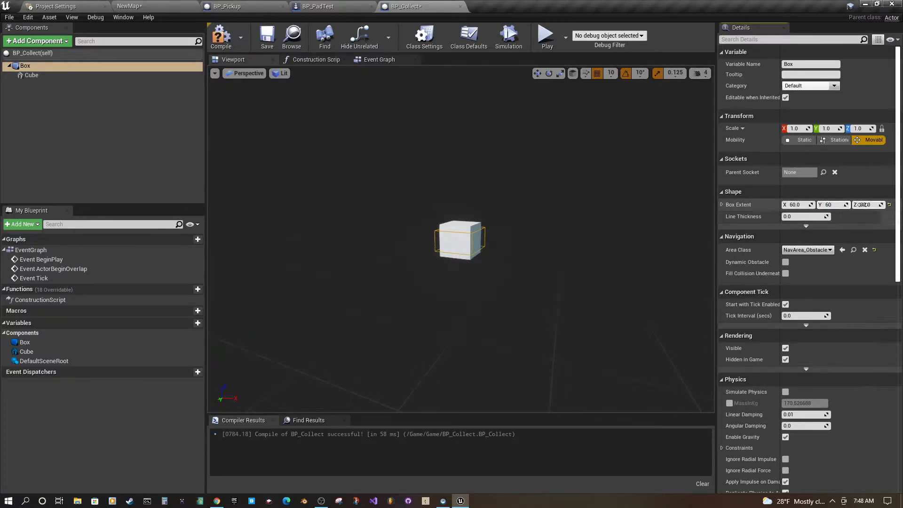
text(60)
key(Return)
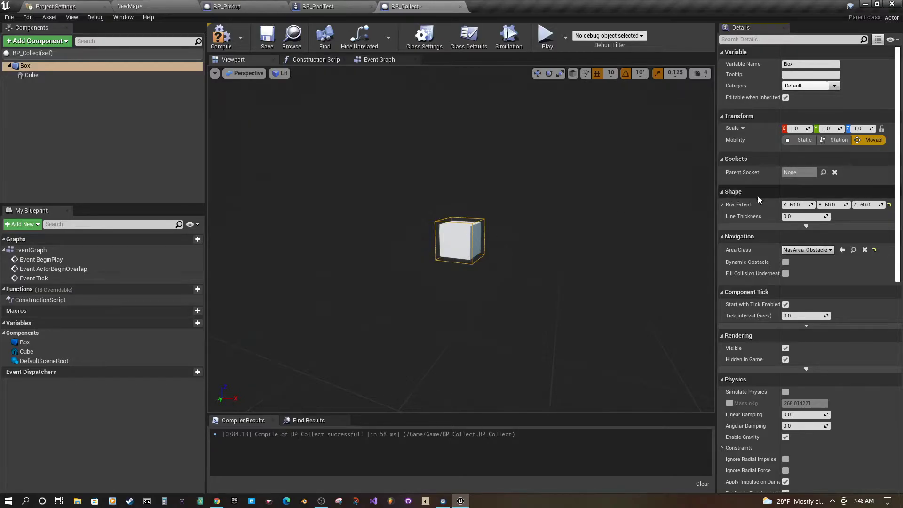
click(221, 38)
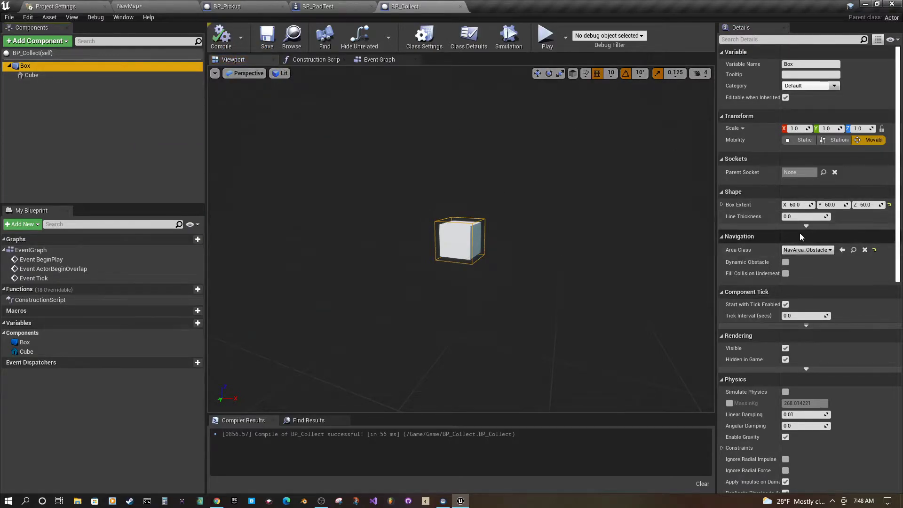
Step: Enable the Simulation Generates Hit Events collision option on the Box component and compile the blueprint
scroll(799, 233, down, 10)
scroll(800, 233, down, 2)
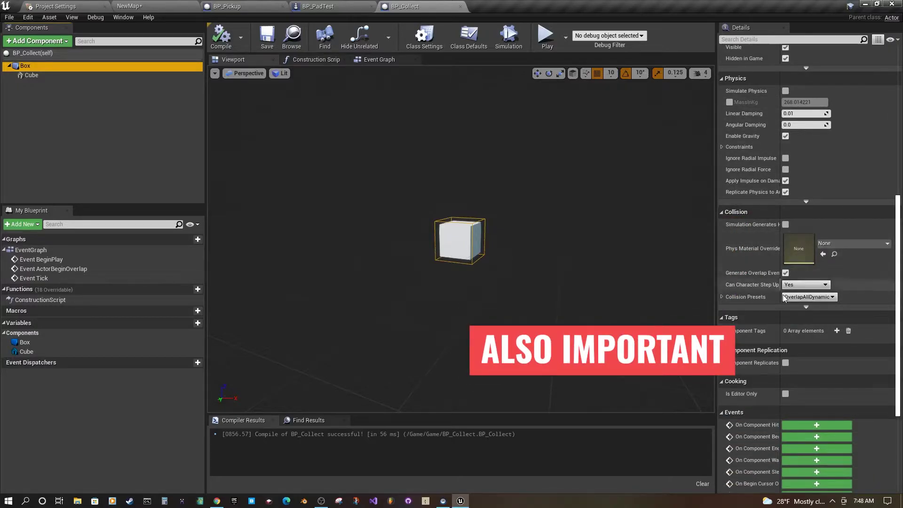
click(785, 225)
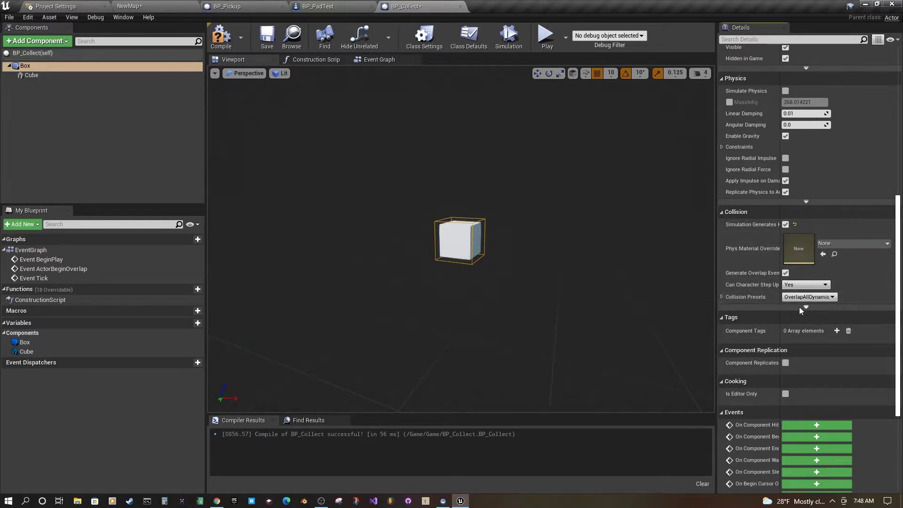
click(221, 39)
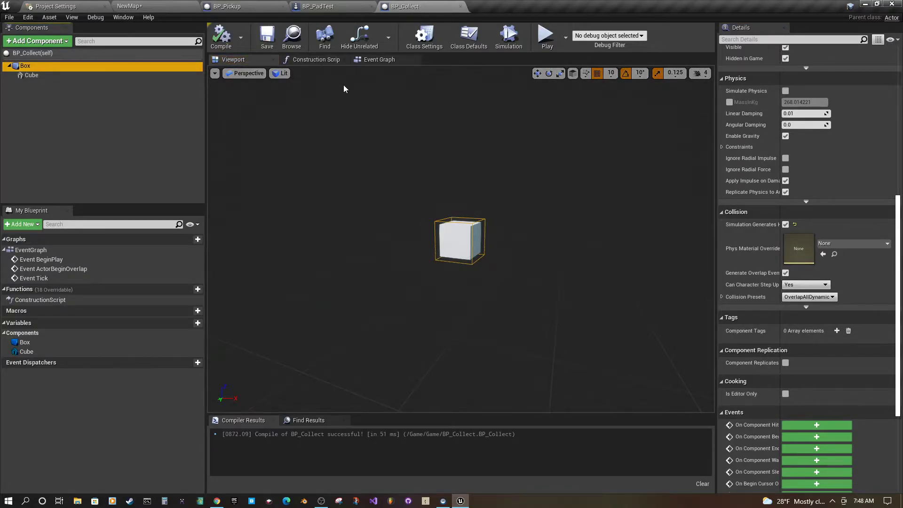
Step: Delete the disabled BeginPlay, Tick and ActorBeginOverlap event nodes from BP_Collect's Event Graph
click(376, 60)
right_drag(425, 123, 242, 194)
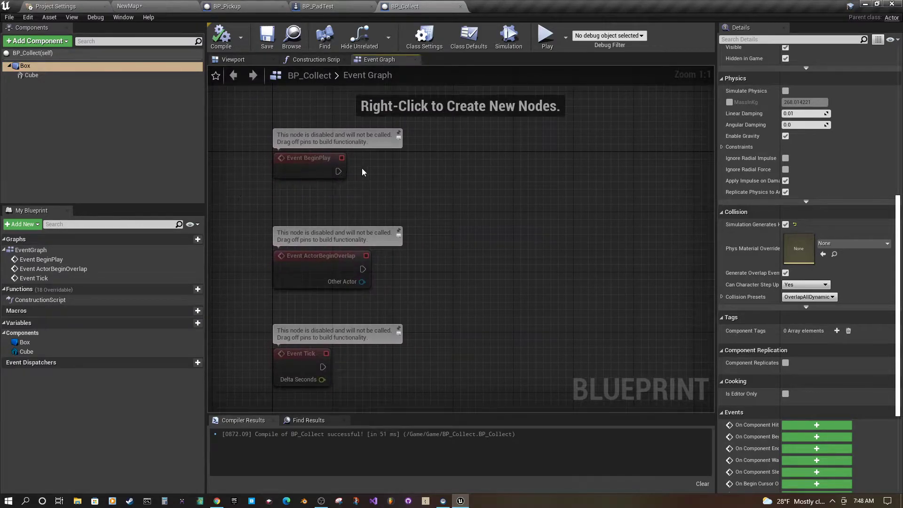
right_drag(452, 261, 433, 253)
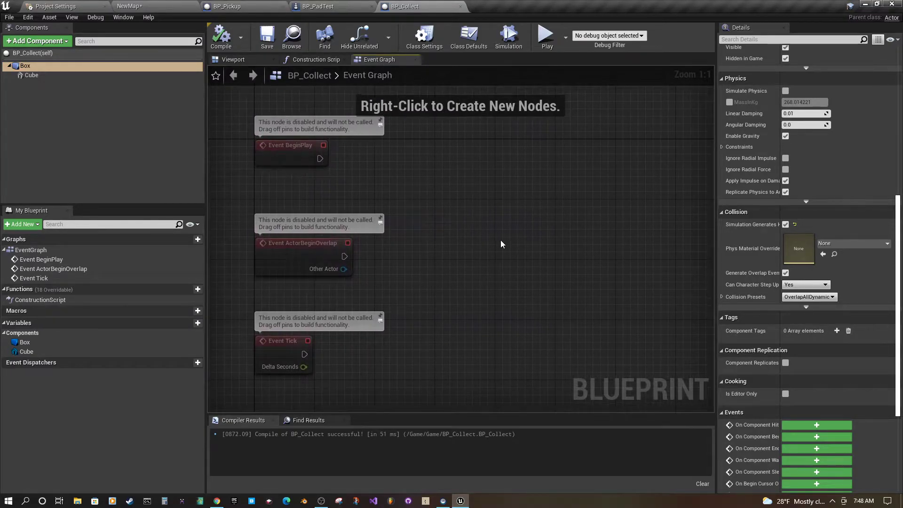
right_drag(424, 316, 531, 327)
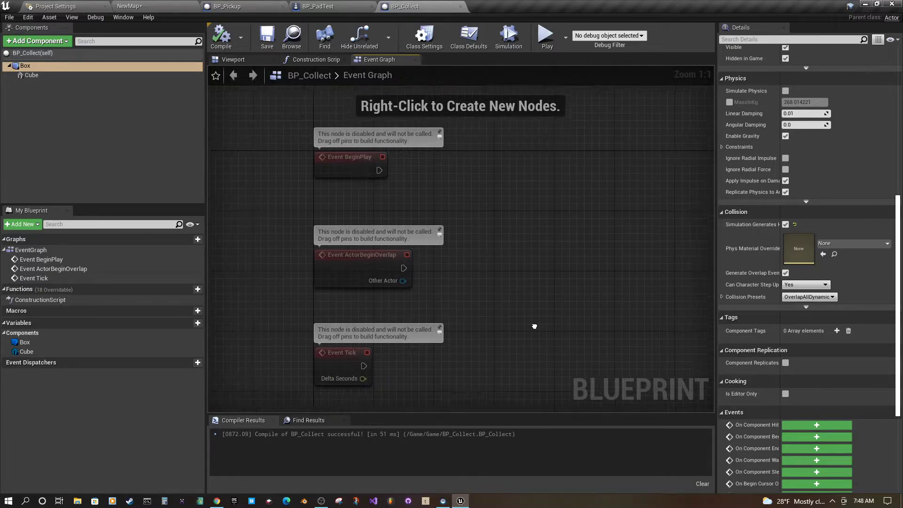
drag(254, 131, 372, 180)
key(Delete)
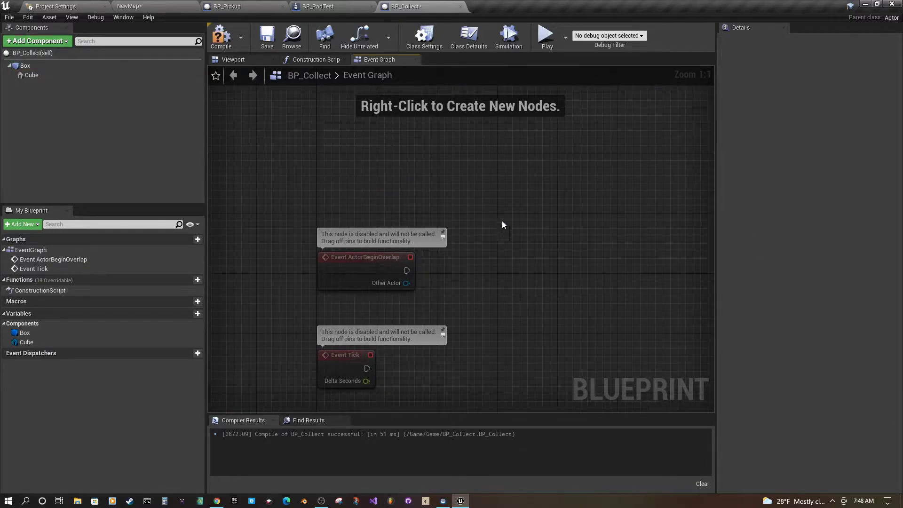
right_drag(490, 219, 480, 177)
drag(278, 306, 411, 366)
key(Delete)
right_drag(447, 328, 374, 338)
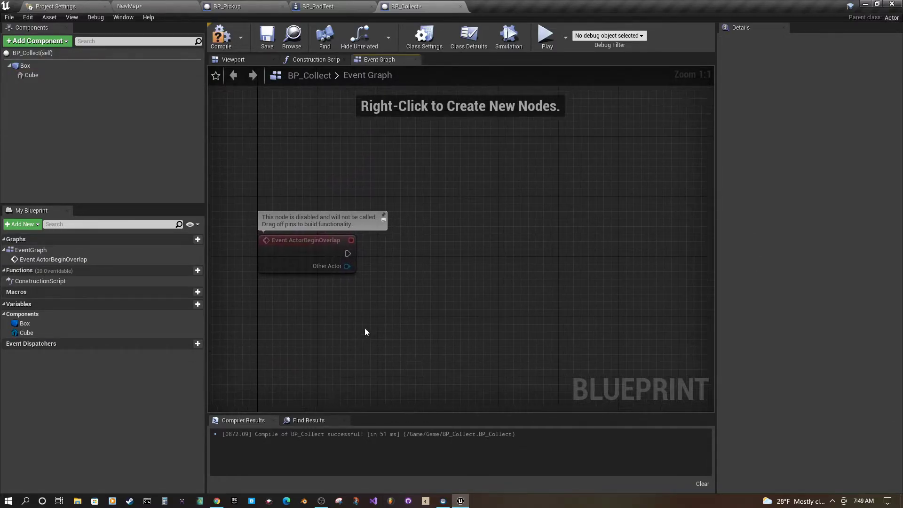
click(313, 253)
key(Delete)
Step: Add a new Event ActorBeginOverlap node to the empty Event Graph and shift it slightly into place
right_click(347, 214)
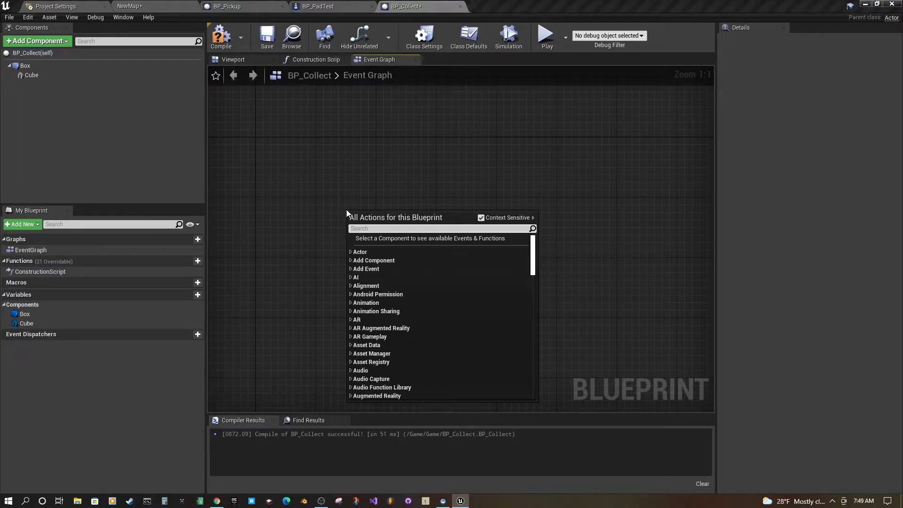
text(event)
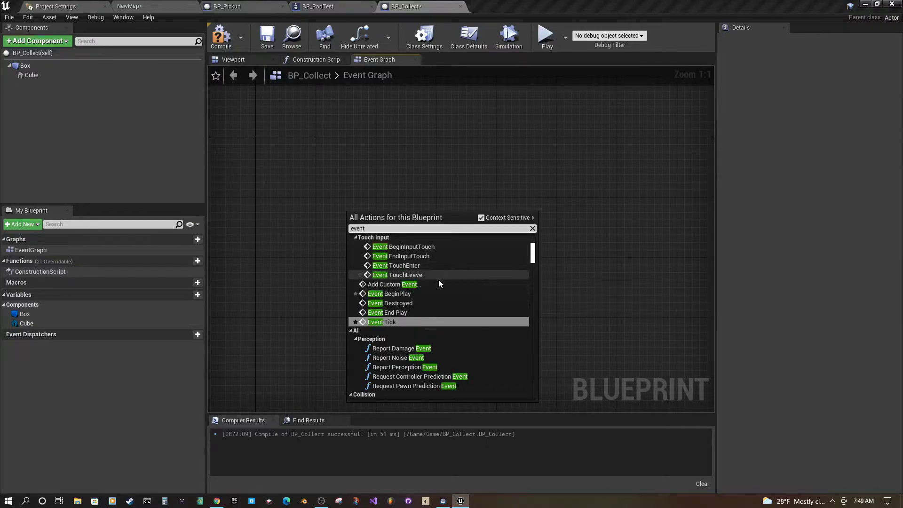
scroll(432, 287, up, 3)
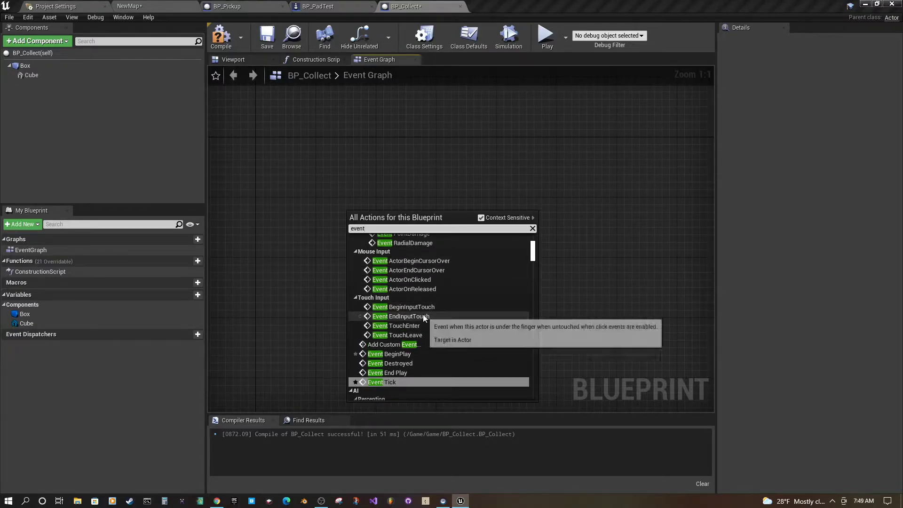
scroll(422, 314, up, 2)
scroll(437, 297, up, 2)
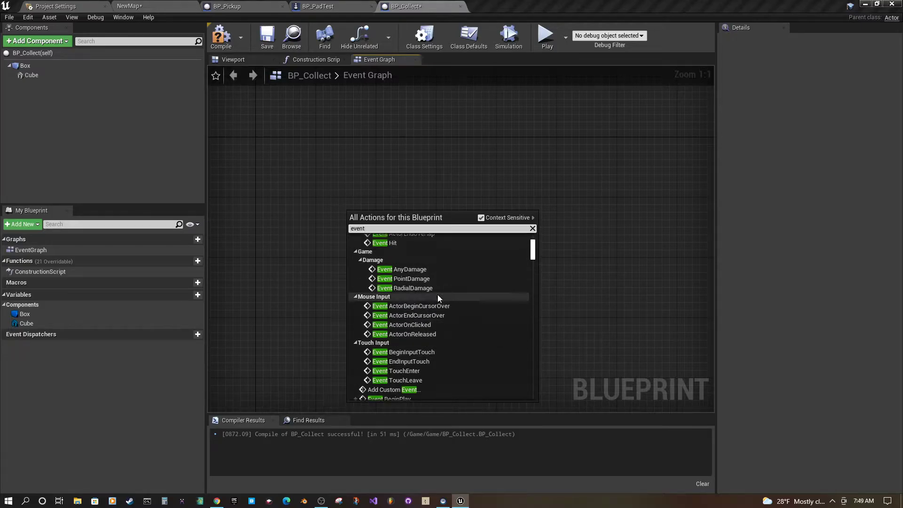
scroll(436, 300, up, 2)
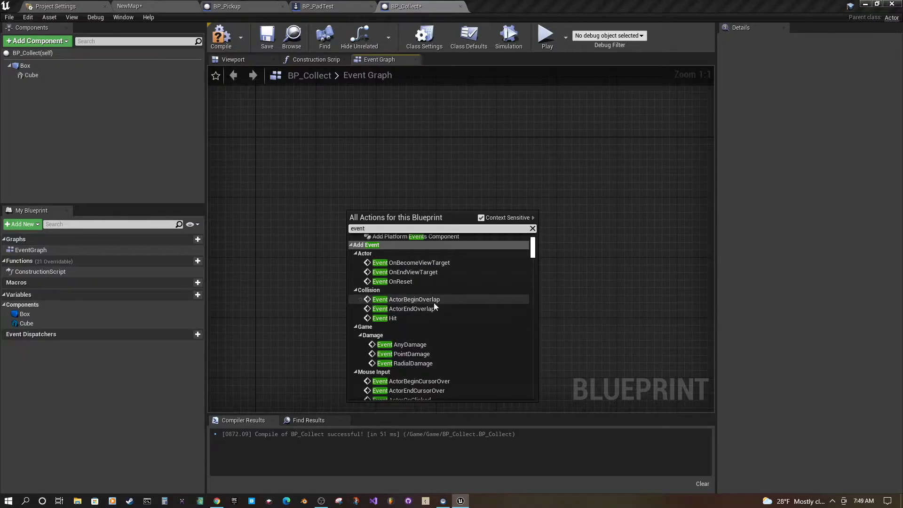
click(434, 302)
drag(412, 224, 389, 223)
right_drag(471, 283, 453, 287)
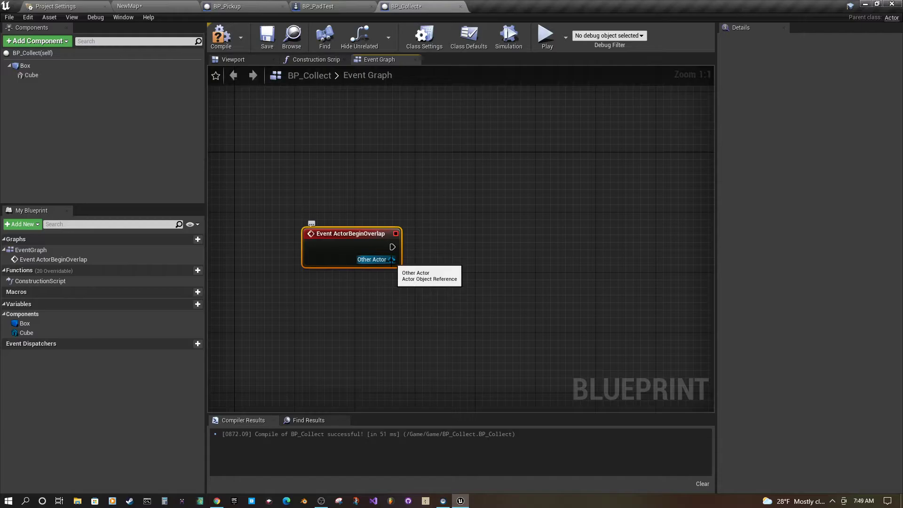
drag(391, 260, 474, 262)
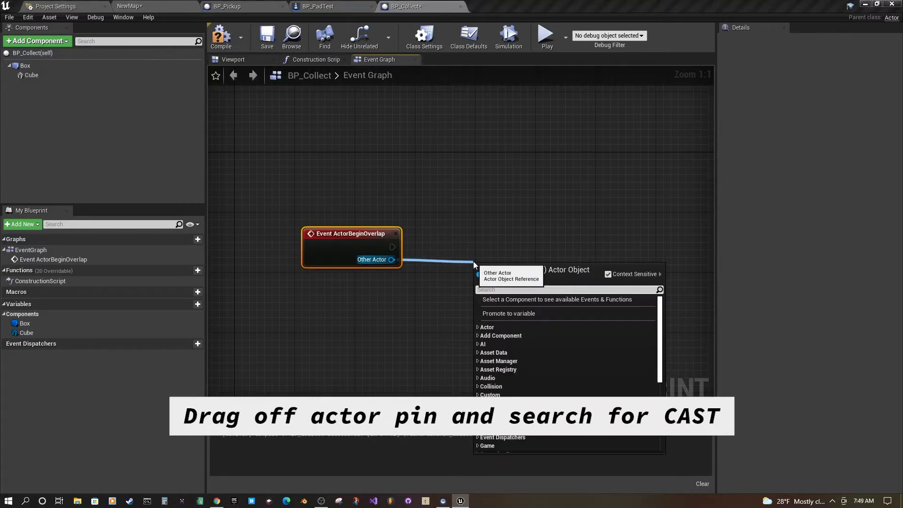
text(cast)
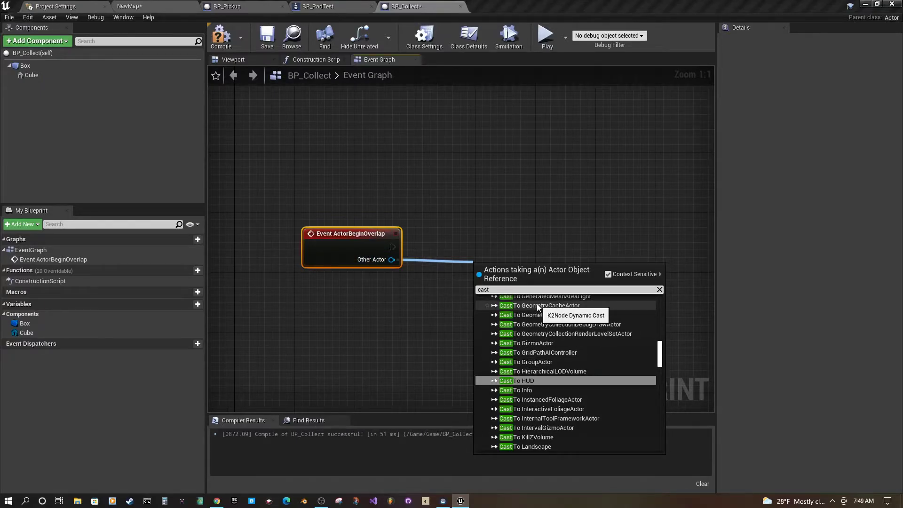
click(514, 217)
click(134, 6)
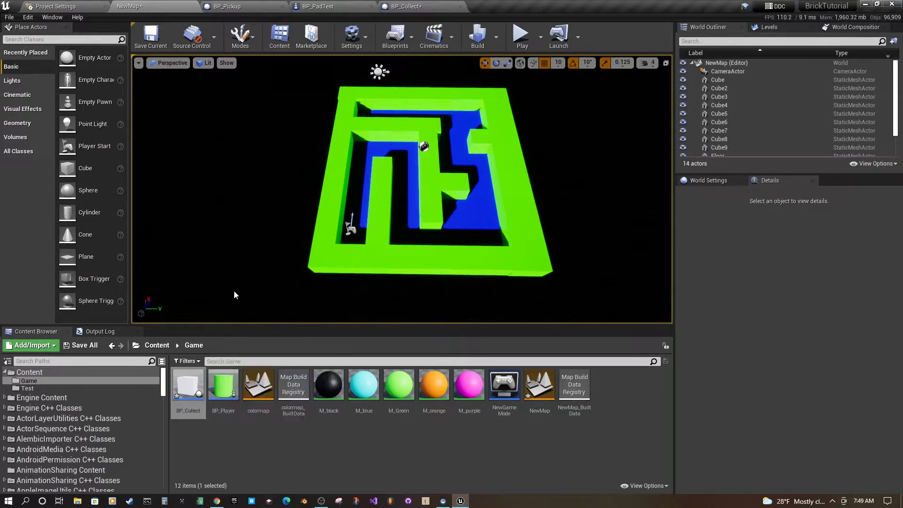
click(410, 7)
Step: Add a Cast To BP_Player node from the overlap event's Other Actor output and align it with the event node
drag(392, 259, 445, 257)
text(cast to bp)
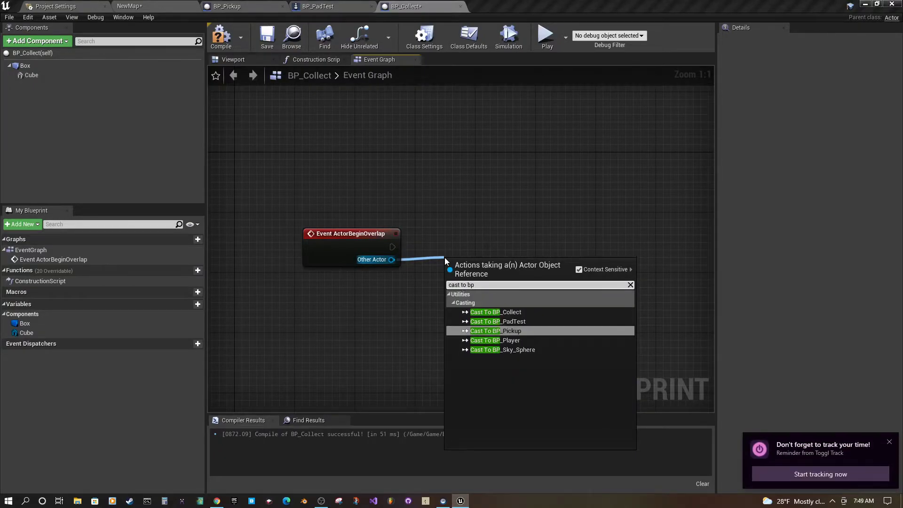
click(506, 340)
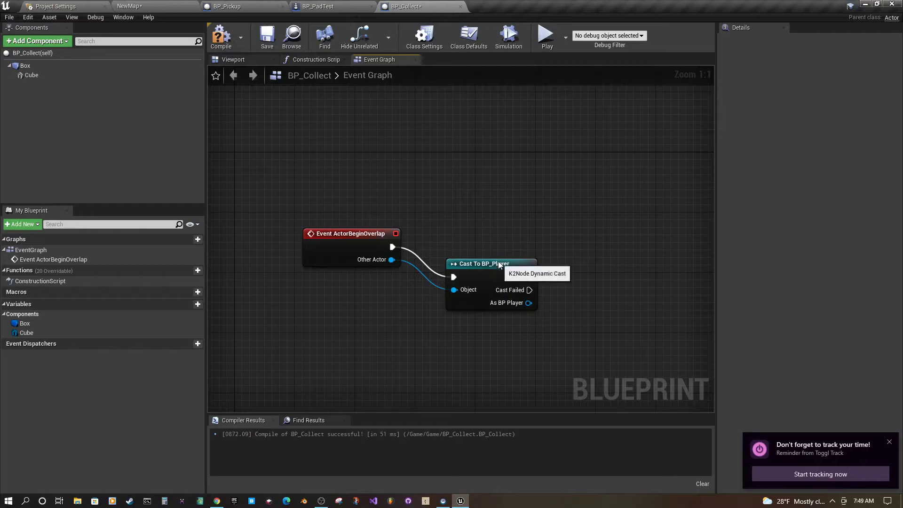
drag(499, 267, 497, 234)
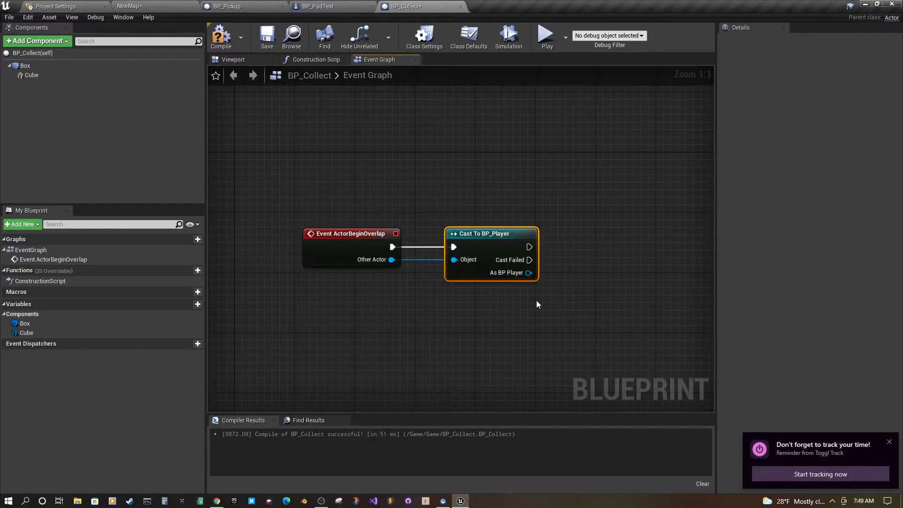
Step: Add a DestroyActor node to the success output of Cast To BP_Player and align it with the node chain
right_drag(537, 299, 439, 314)
drag(435, 250, 505, 253)
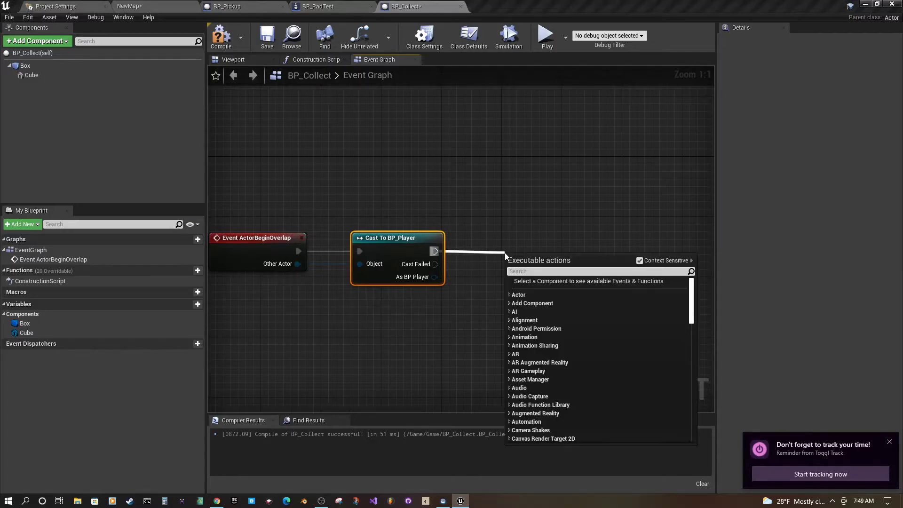
text(destro)
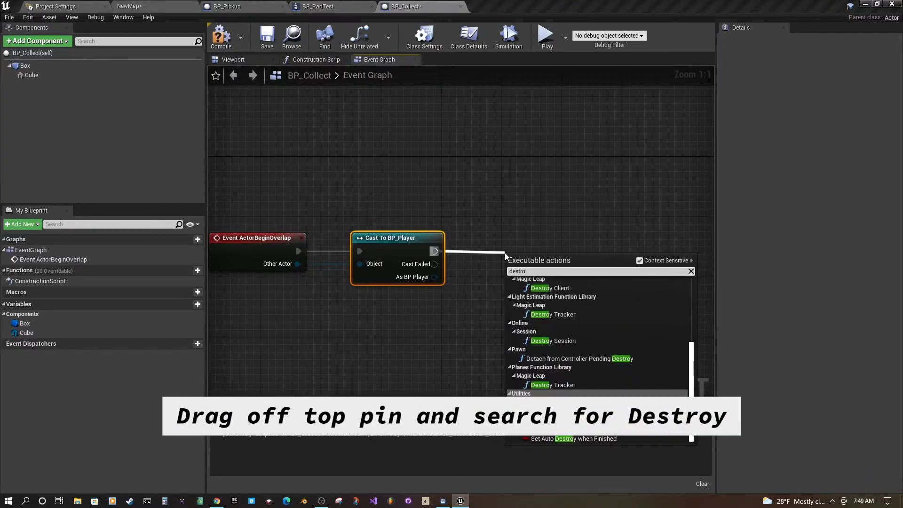
click(550, 403)
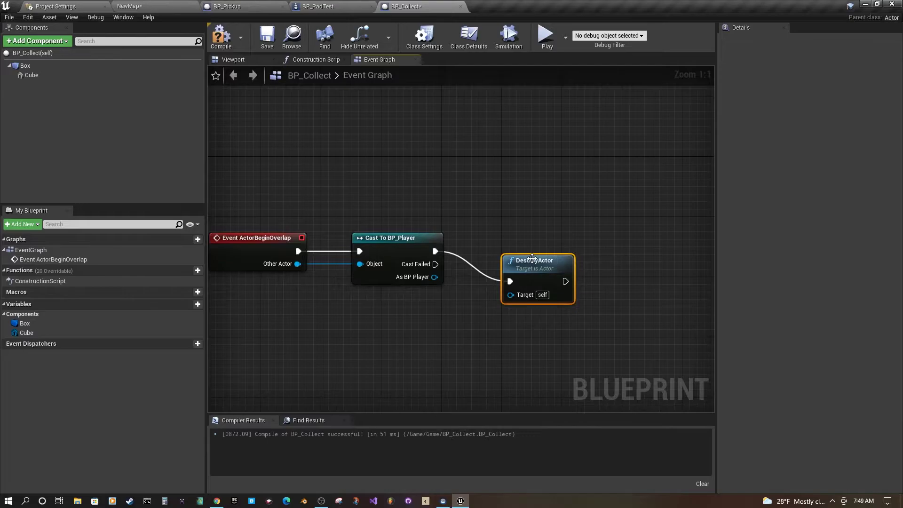
drag(540, 255, 541, 232)
right_drag(405, 193, 448, 185)
Step: Compile and save BP_Collect, and close the BP_Pickup and BP_PadTest blueprint editors
click(229, 46)
click(266, 37)
click(244, 5)
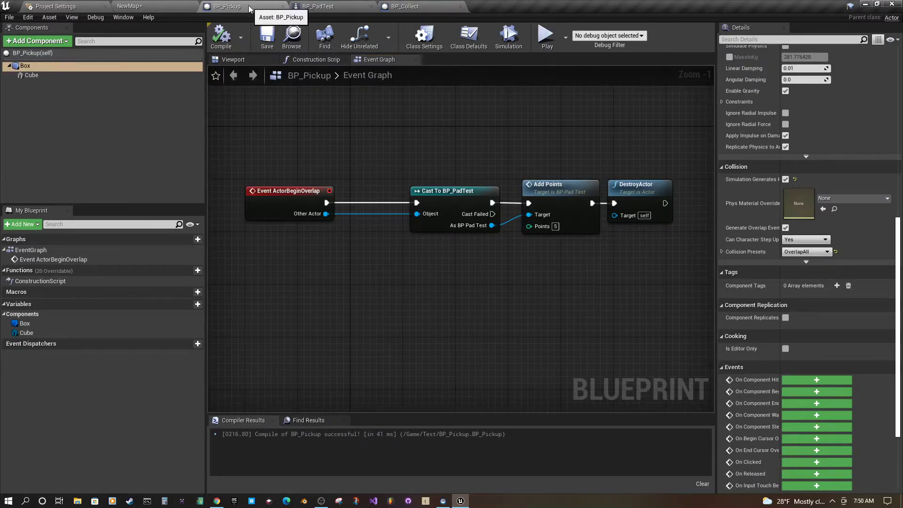
click(285, 6)
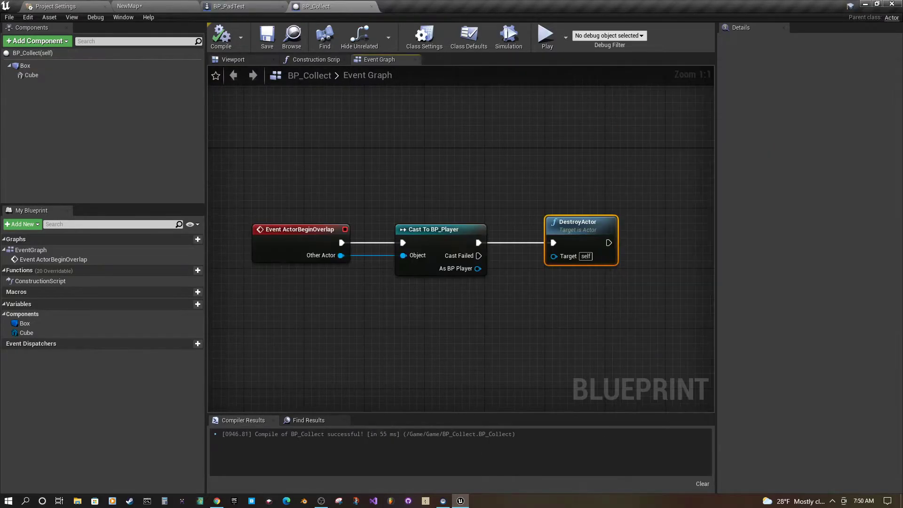
middle_click(232, 6)
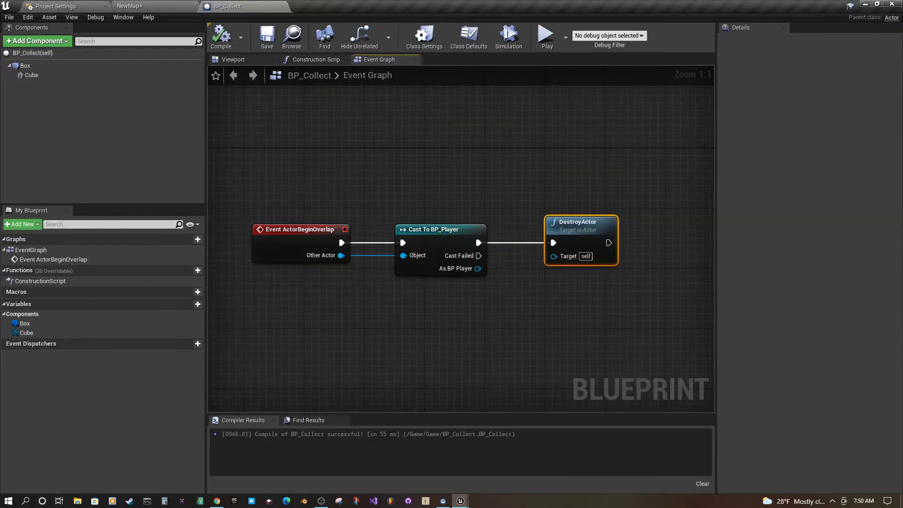
Step: Place a BP_Collect actor in the maze's inner corridor in NewMap, at about X 80, Y -90, Z 20
click(129, 7)
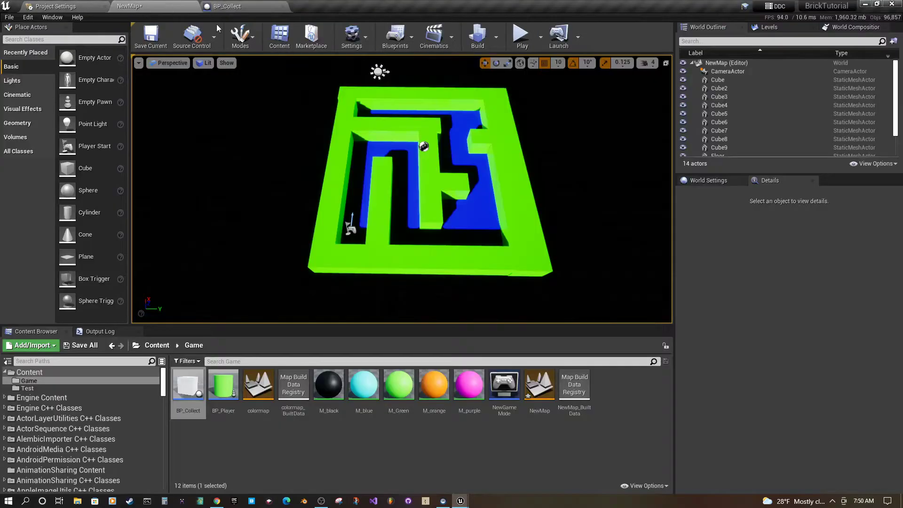
mouse_move(453, 251)
right_down()
mouse_move(442, 249)
mouse_move(465, 250)
mouse_move(451, 253)
right_up()
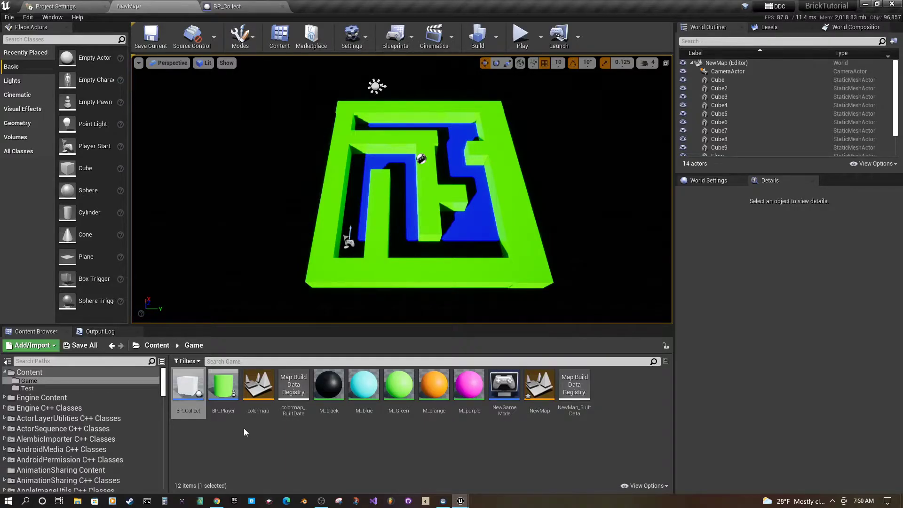
drag(190, 397, 405, 174)
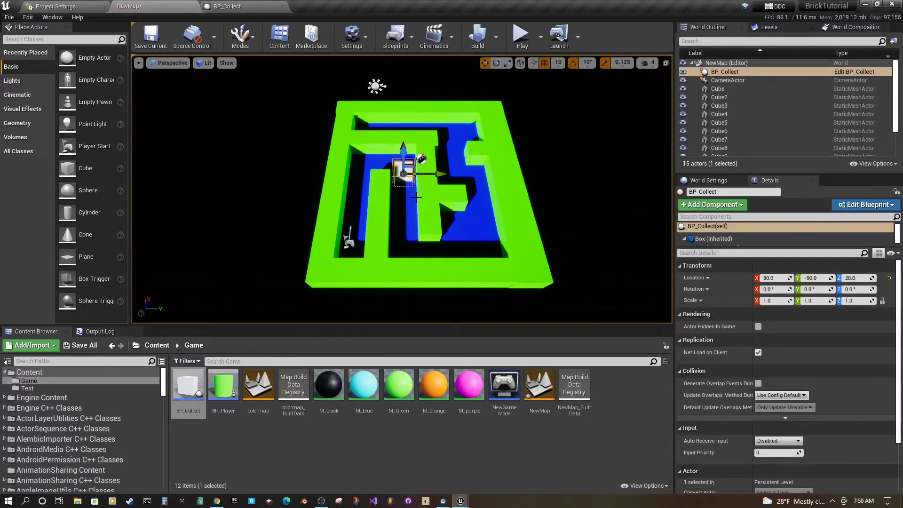
Step: Playtest the level by moving the player through the maze into the collectible, and end the play session
click(520, 34)
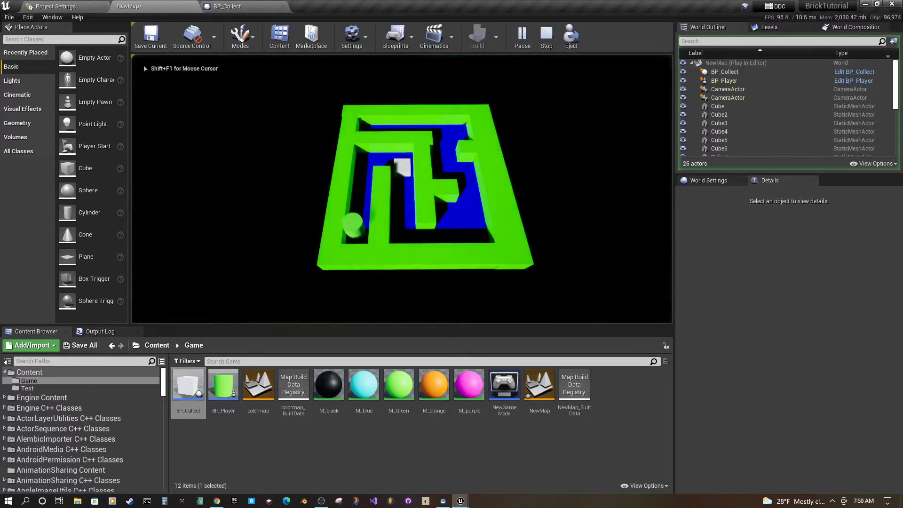
key(d)
key(s)
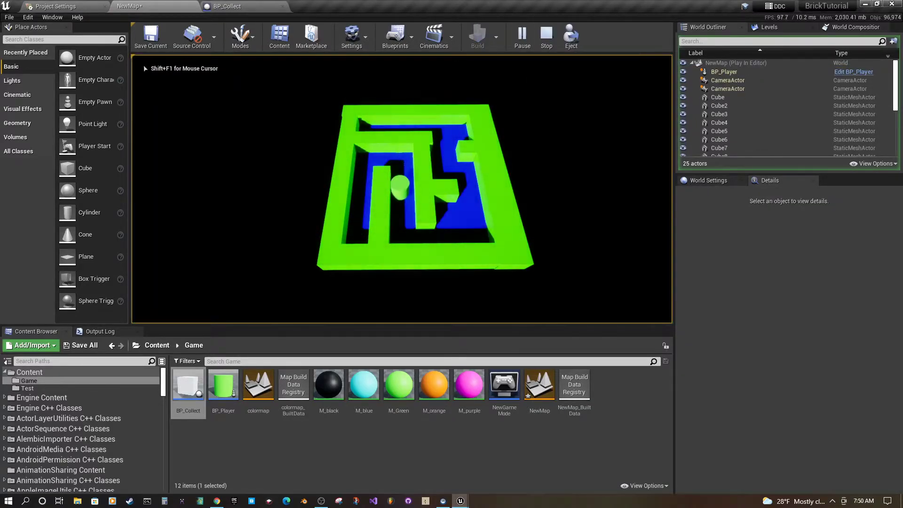
key(Escape)
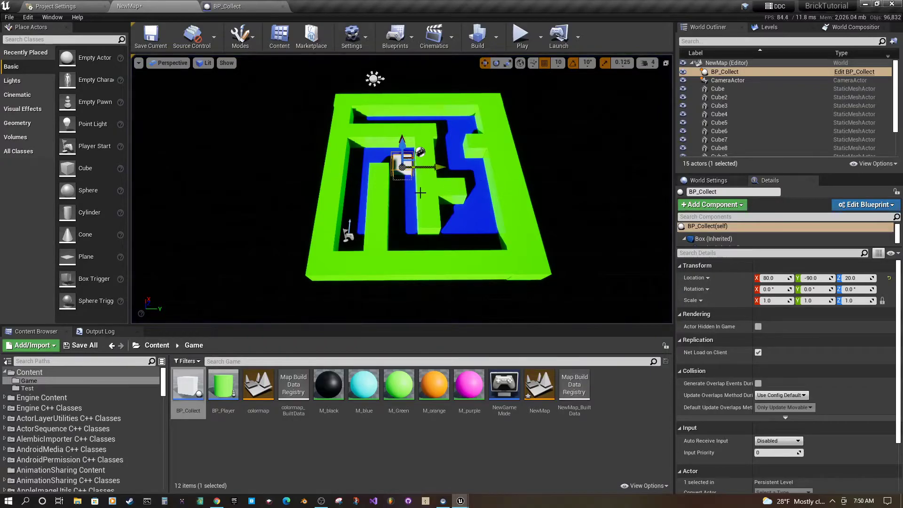
Step: Set the scale of BP_Collect's Cube mesh to 0.5 on all three axes and compile the blueprint
click(237, 6)
click(33, 76)
click(239, 60)
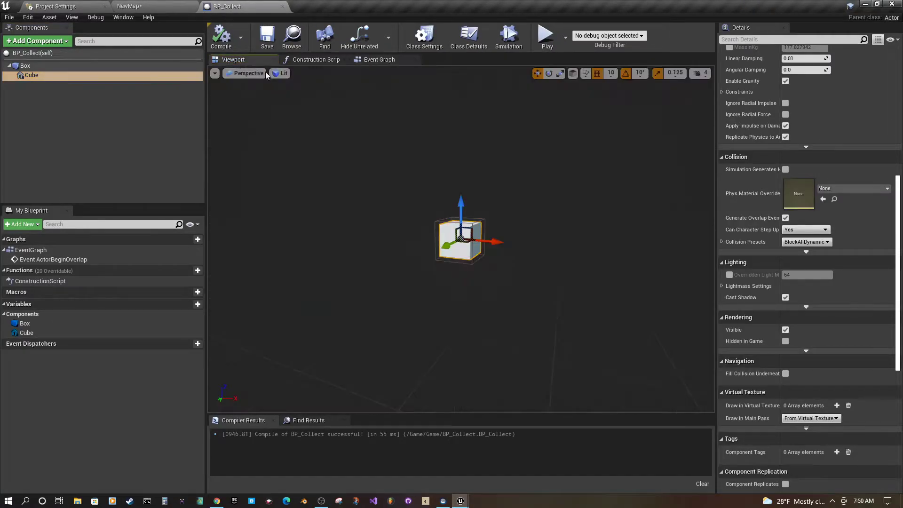
scroll(816, 170, up, 3)
scroll(816, 166, up, 8)
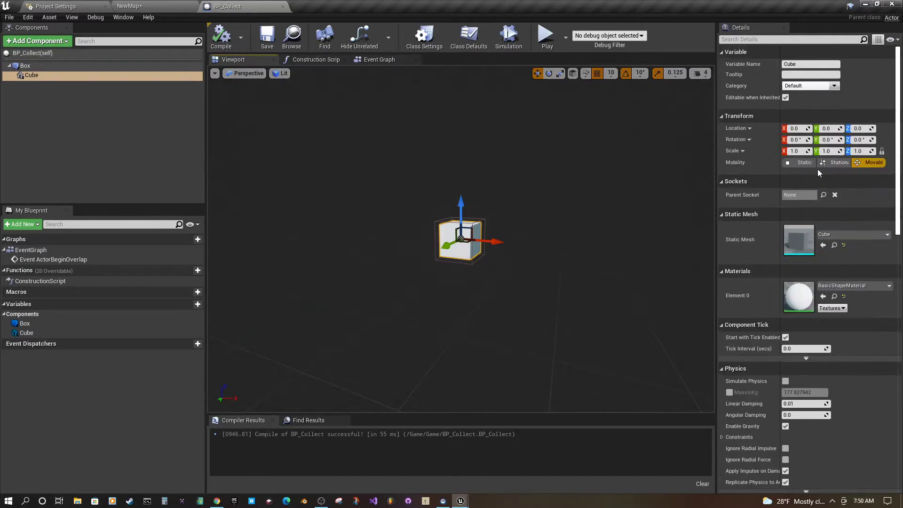
click(794, 151)
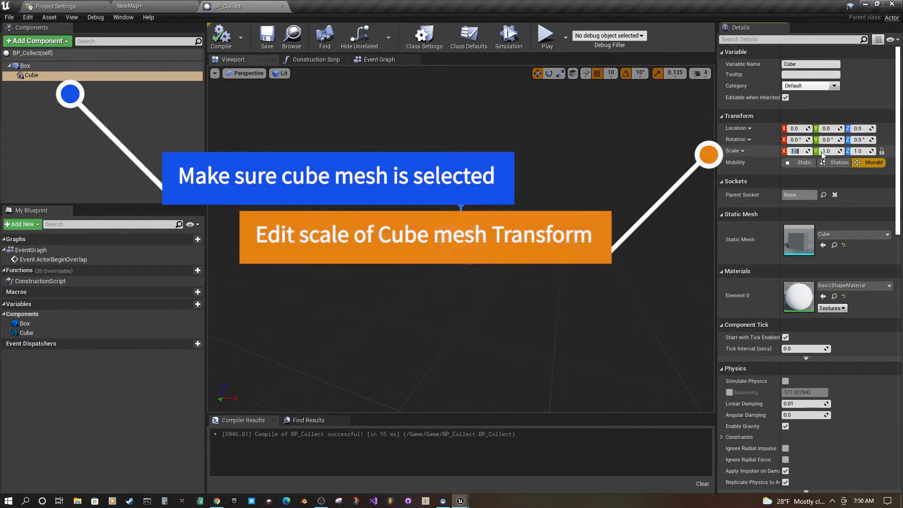
text(0.5)
key(Return)
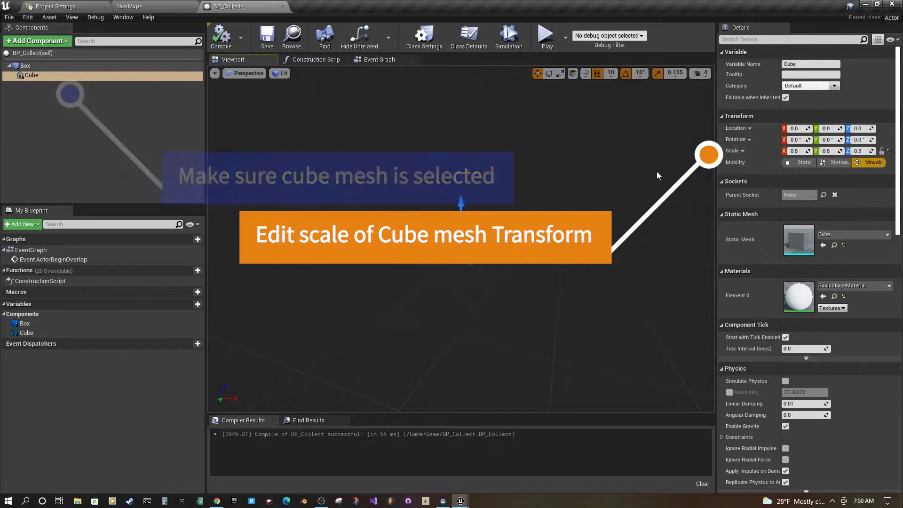
click(222, 47)
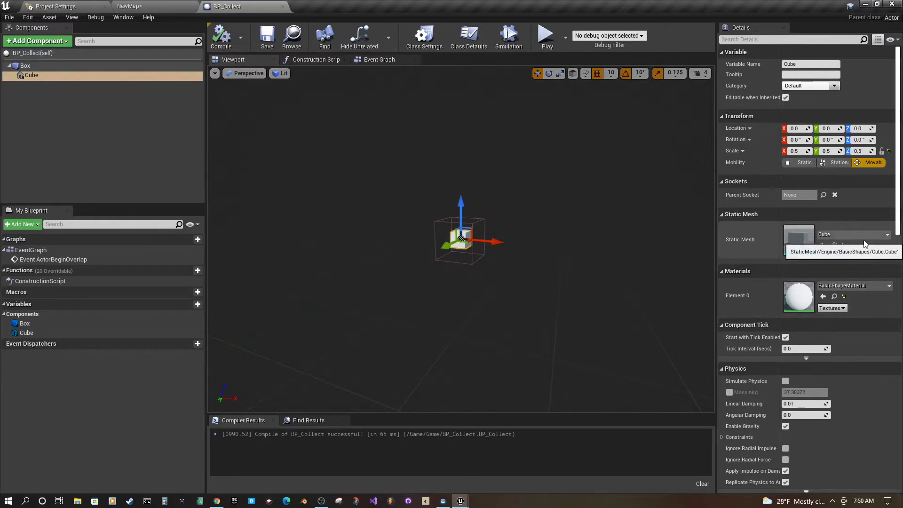
Step: Assign the M_Green material to BP_Collect's Cube mesh and compile the blueprint
click(880, 287)
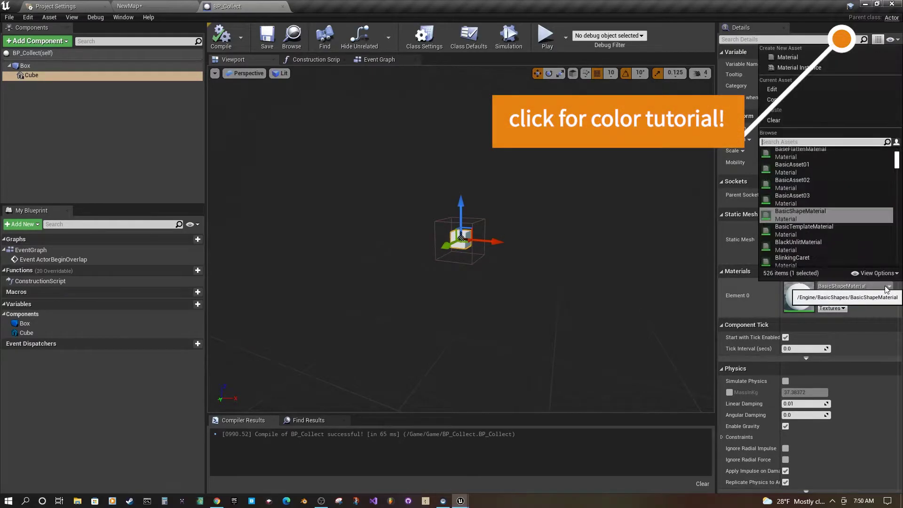
text(m_)
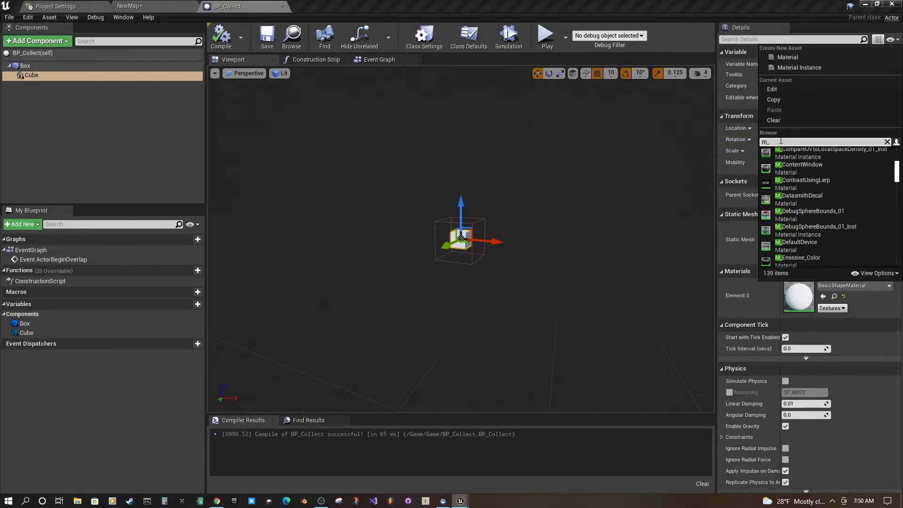
text(gree)
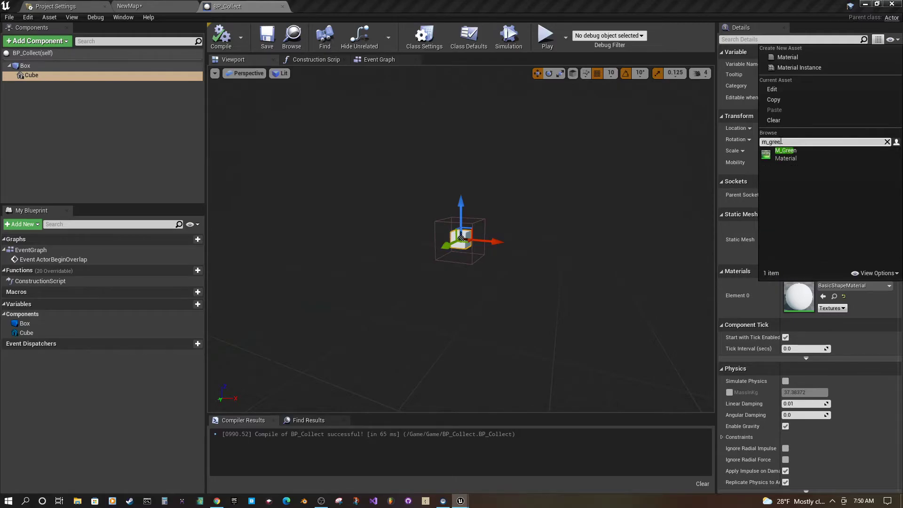
click(786, 154)
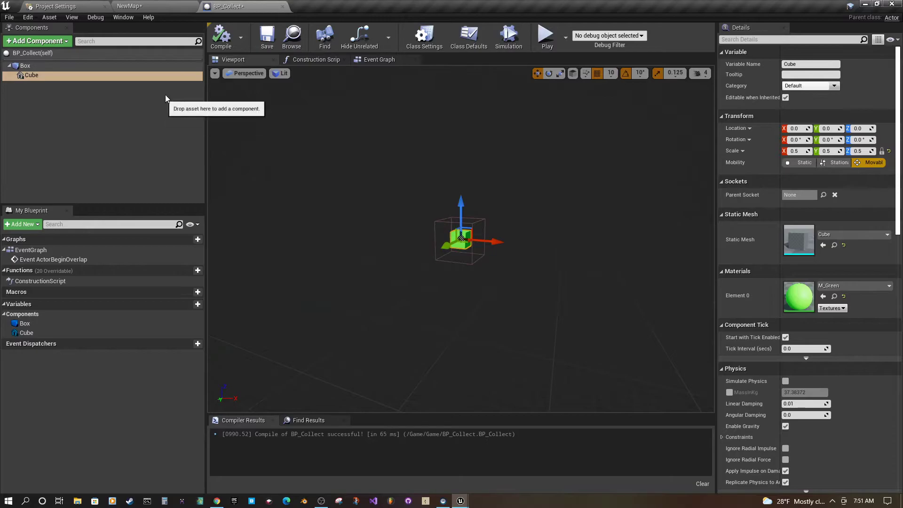
click(220, 42)
Step: Raise the placed BP_Collect actor in the maze level to a Z location of 70
click(159, 5)
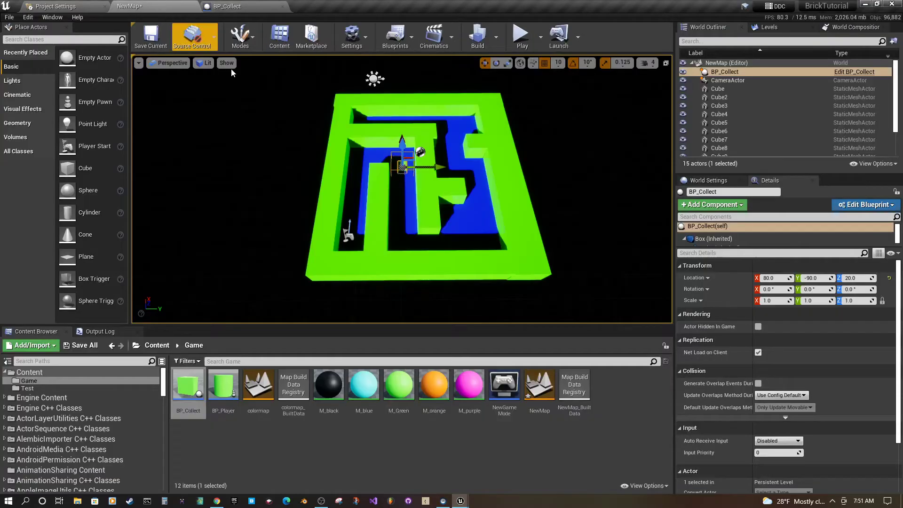
drag(402, 146, 401, 141)
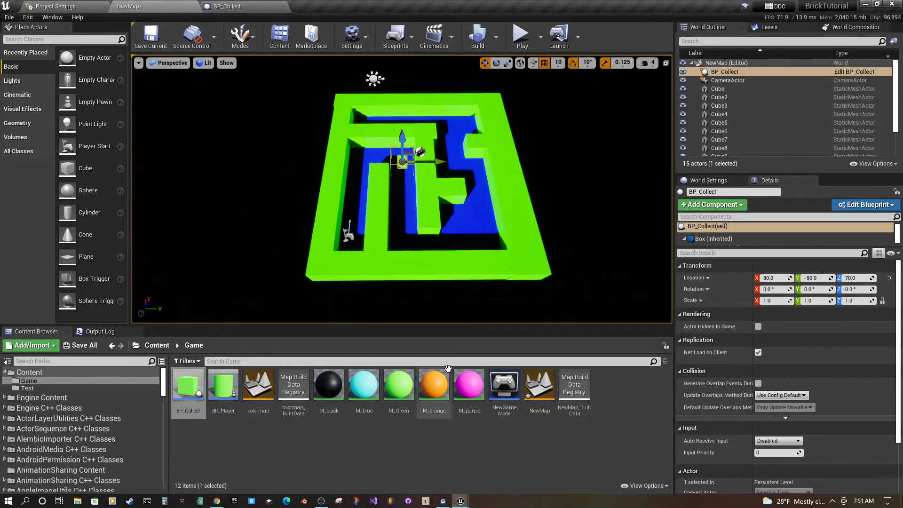
Step: Assign the M_orange material to BP_Collect's Cube mesh and check the placed collectible in the level
click(434, 388)
click(228, 7)
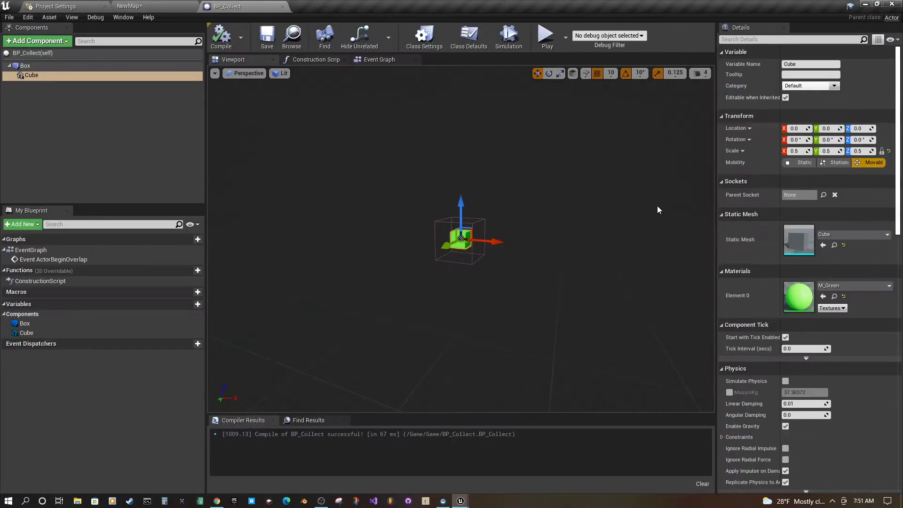
click(823, 297)
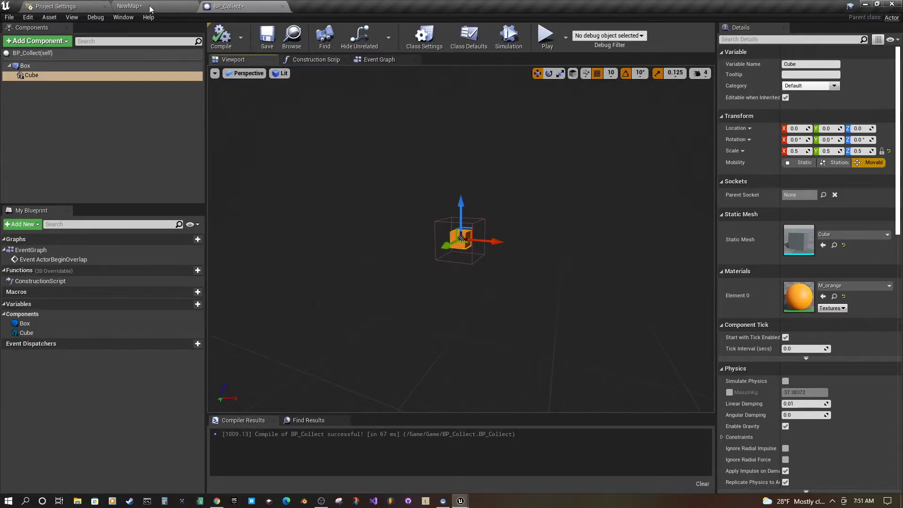
click(132, 6)
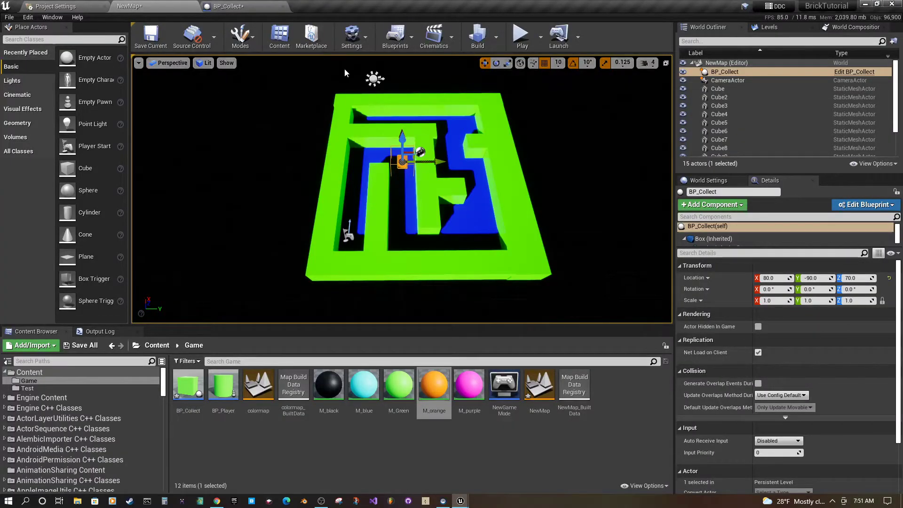
click(229, 6)
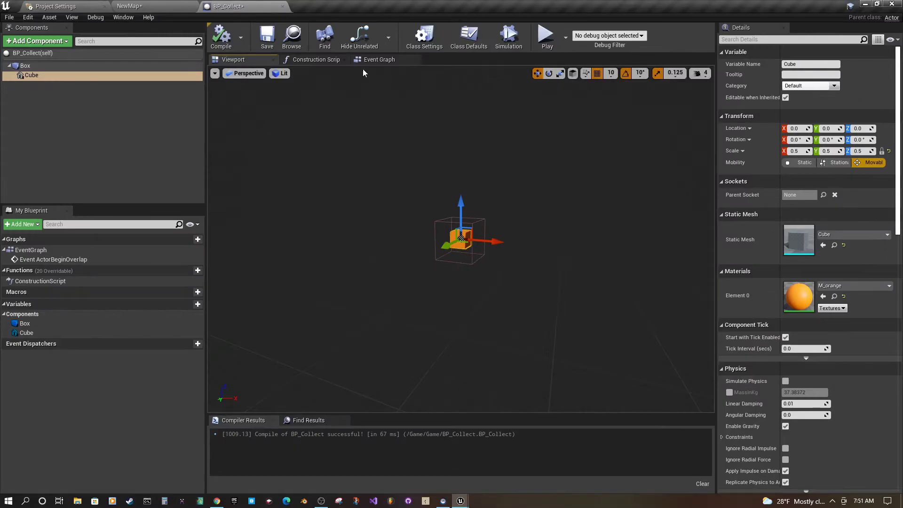
click(377, 60)
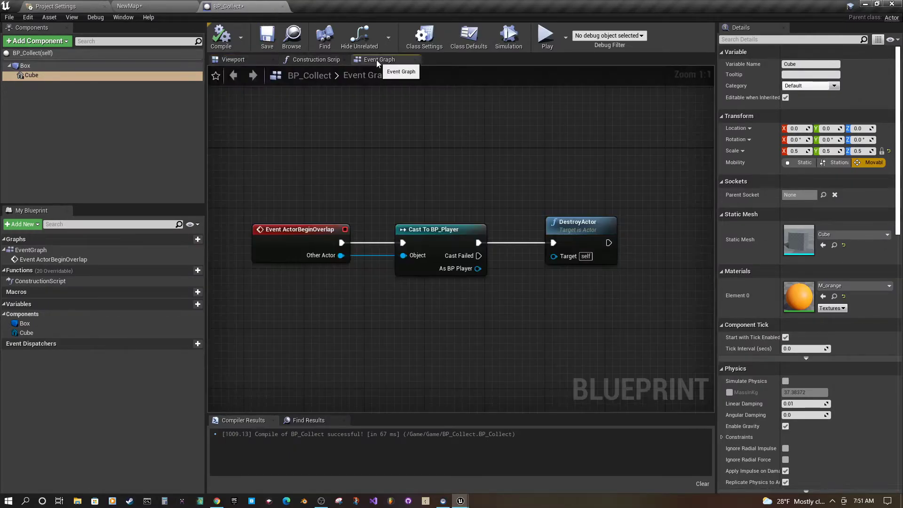
right_drag(453, 177, 463, 129)
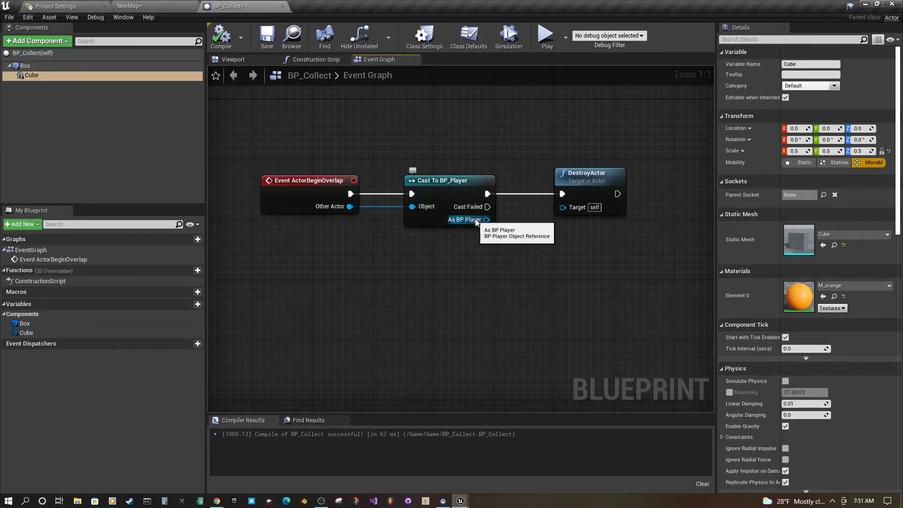
Step: Open the BP_Player blueprint and add a custom event named AddPoints below the MoveVertical nodes in its Event Graph
click(141, 7)
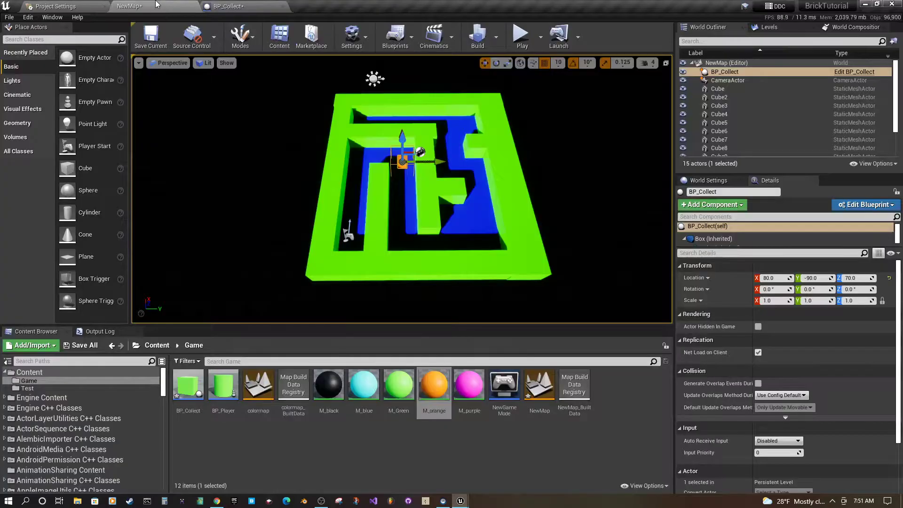
double_click(225, 387)
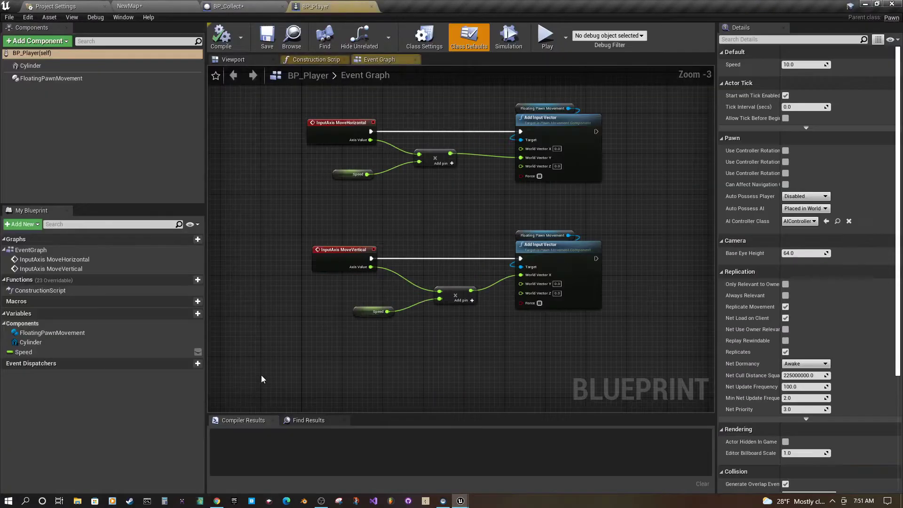
right_drag(452, 355, 464, 273)
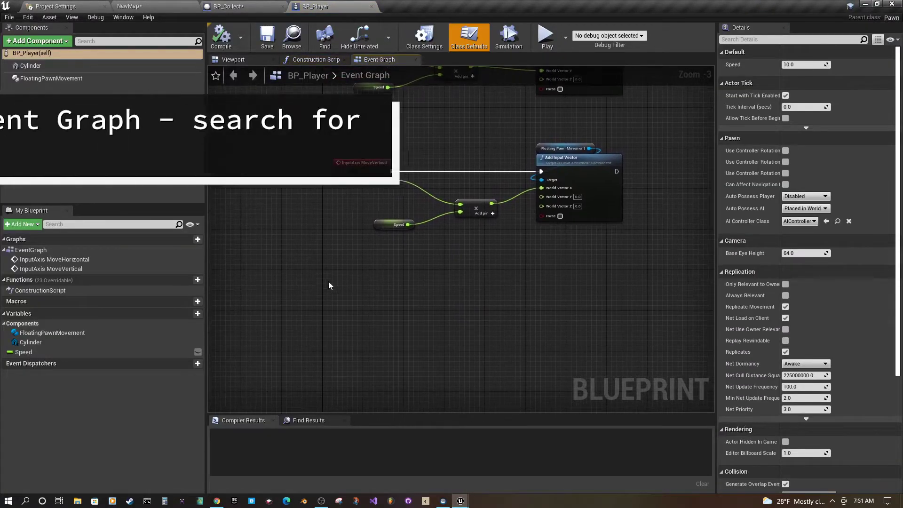
right_click(340, 268)
text(custom)
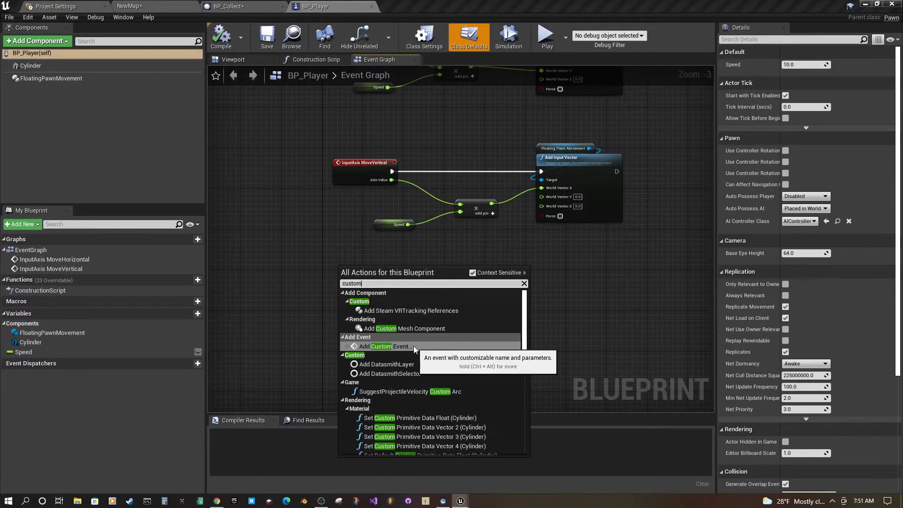
click(413, 346)
text(A)
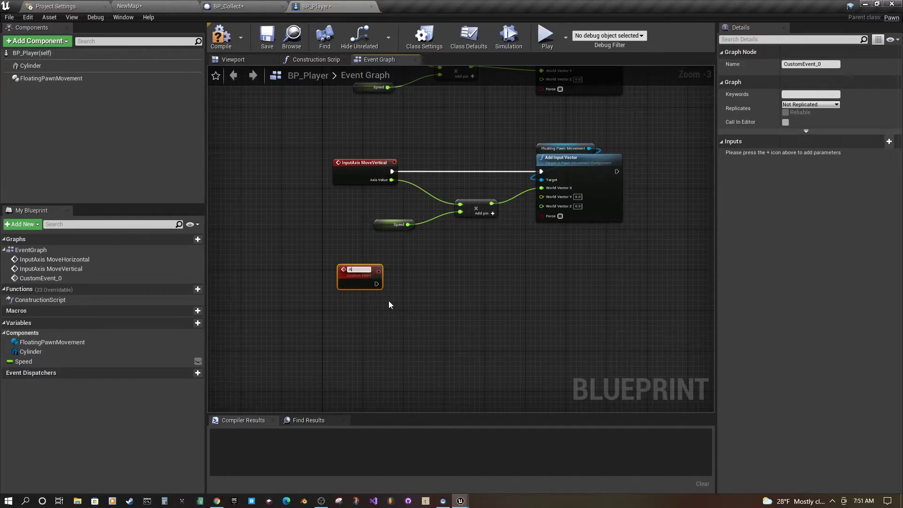
text(ddPoints)
key(Return)
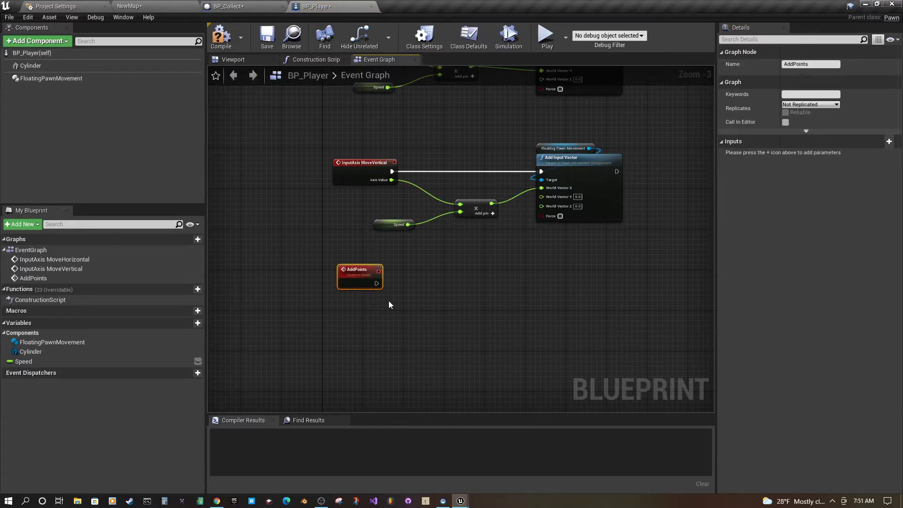
Step: Create an Integer variable named Points in BP_Player
scroll(388, 301, up, 3)
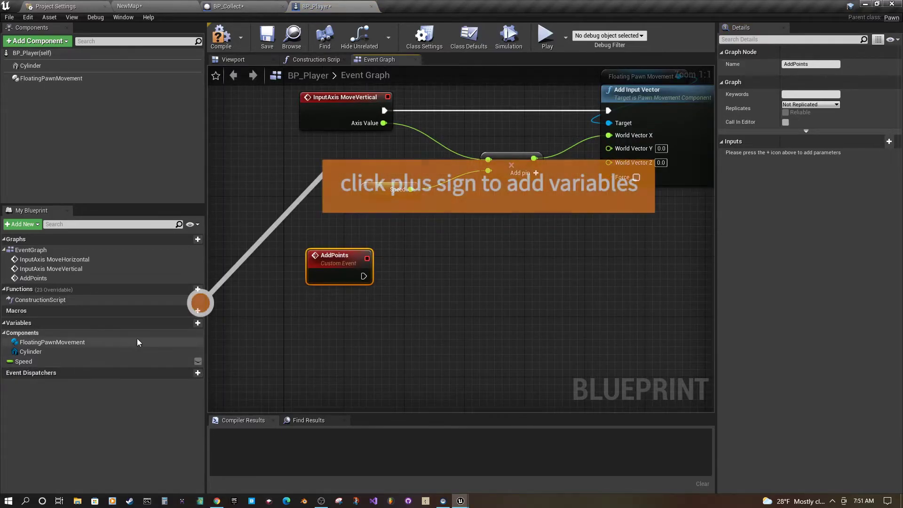
mouse_move(73, 321)
click(189, 323)
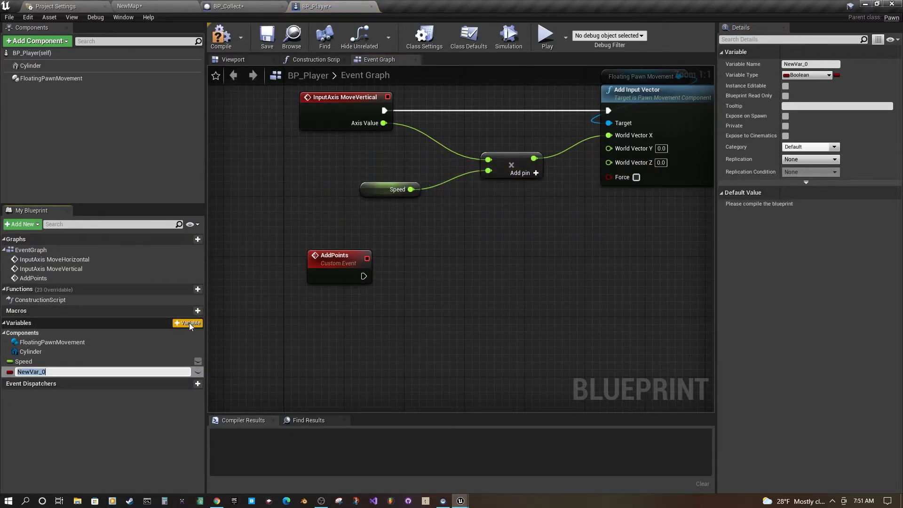
text(Points)
key(Return)
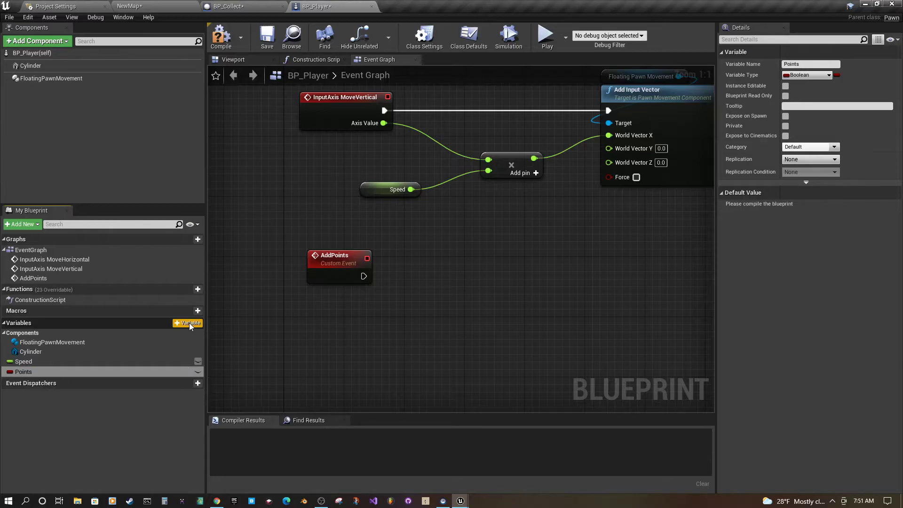
click(109, 371)
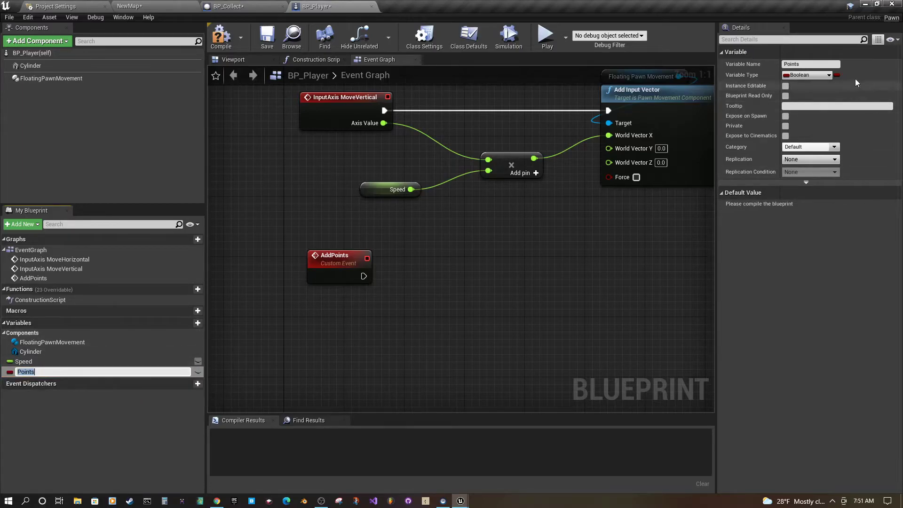
key(Return)
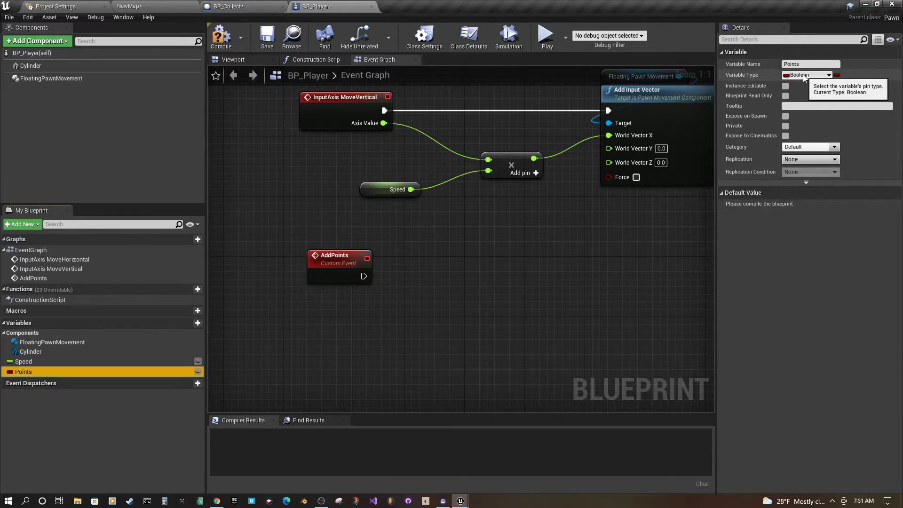
click(830, 75)
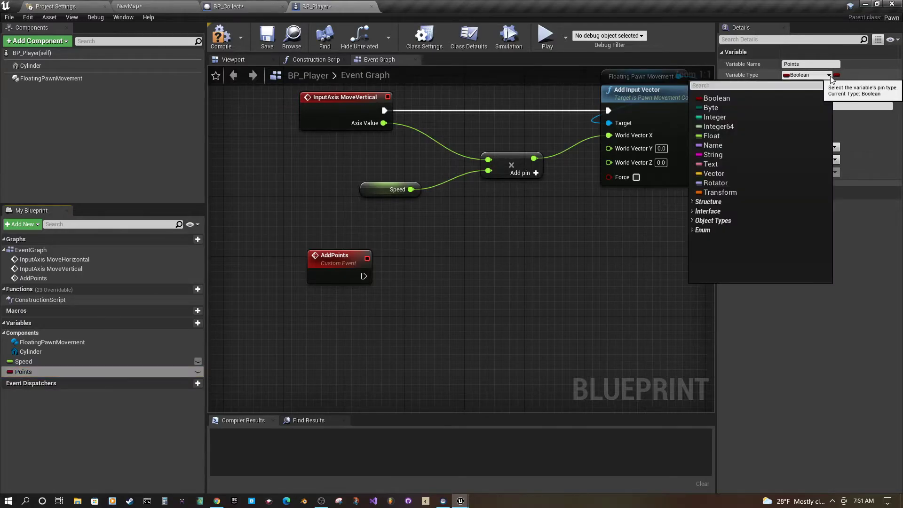
click(718, 116)
click(493, 229)
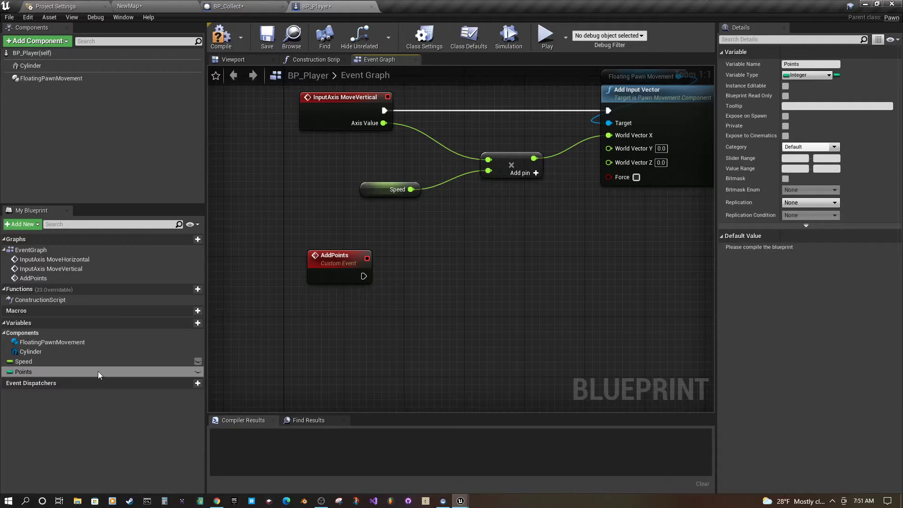
Step: Place a SET Points node in the Event Graph and wire the AddPoints event's execution output to it
drag(43, 371, 350, 324)
drag(428, 305, 439, 329)
drag(454, 296, 365, 275)
drag(476, 273, 499, 272)
Step: Place a Points getter and connect it to the second input of a new int + int node, leaving the first input unconnected
drag(27, 372, 392, 314)
click(395, 319)
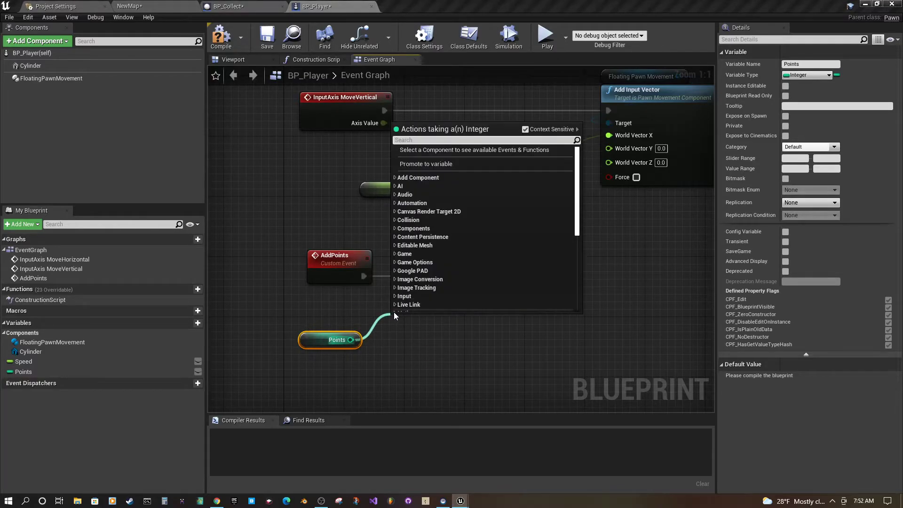
text(+)
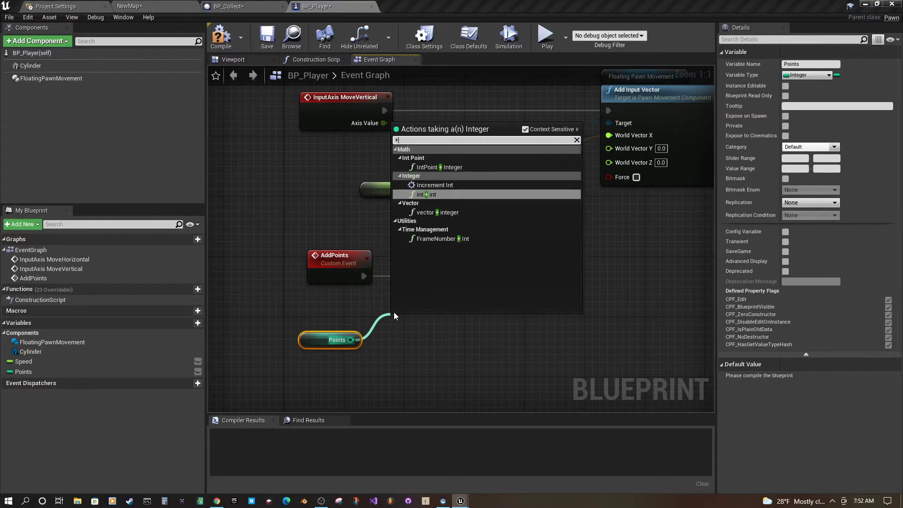
click(439, 198)
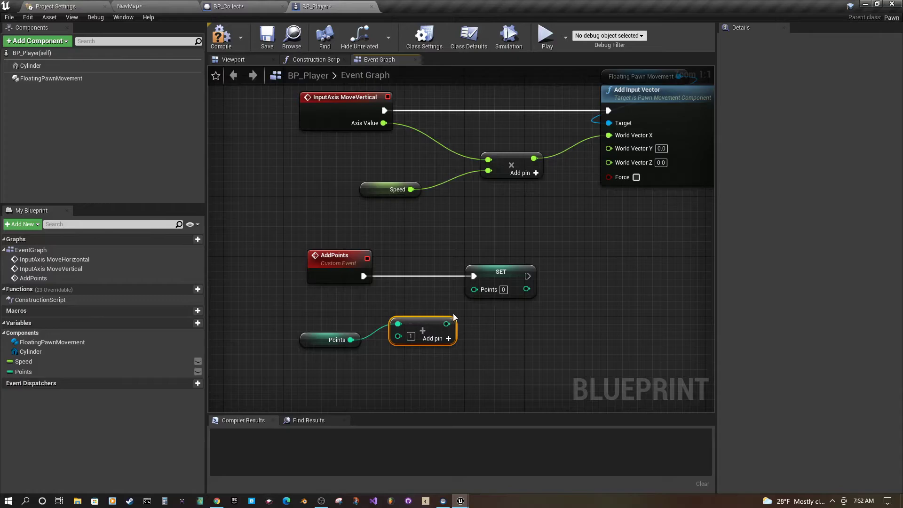
drag(350, 340, 400, 339)
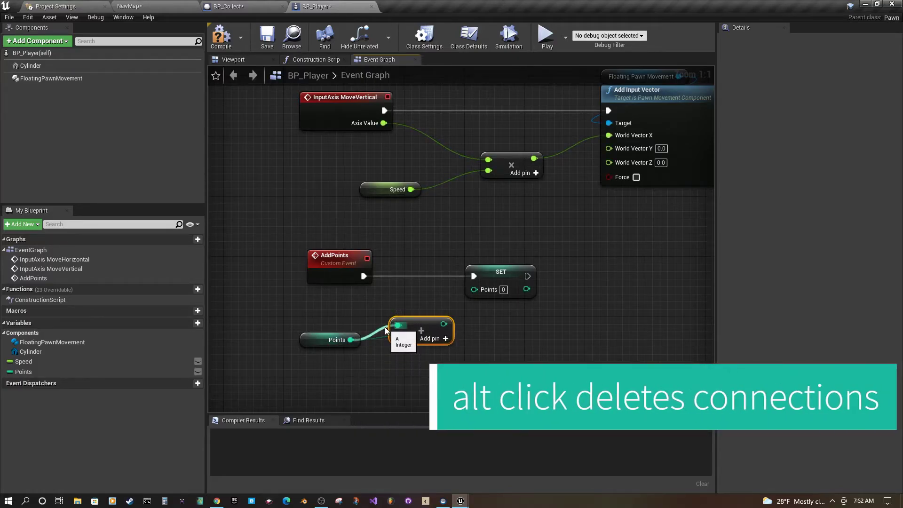
alt+click(398, 325)
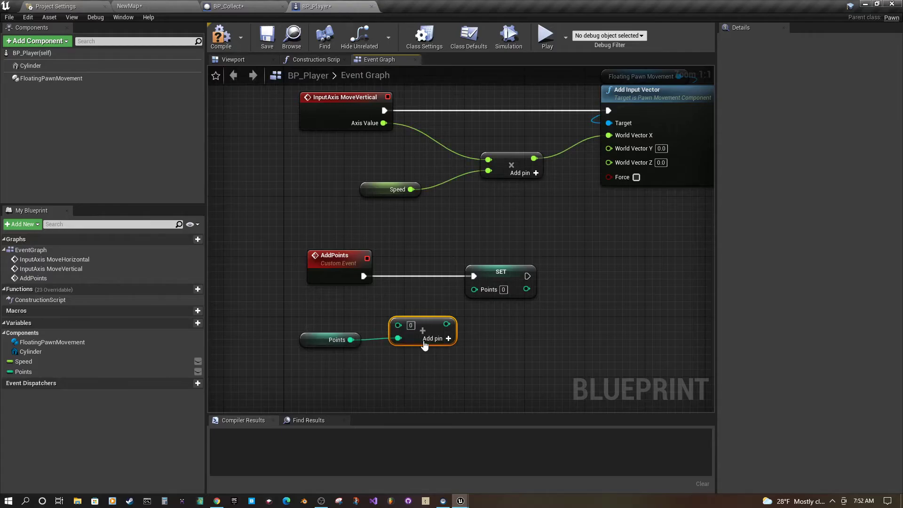
Step: Set the addition node's first input to 5 and connect its result to the SET node's Points input
drag(435, 320, 431, 313)
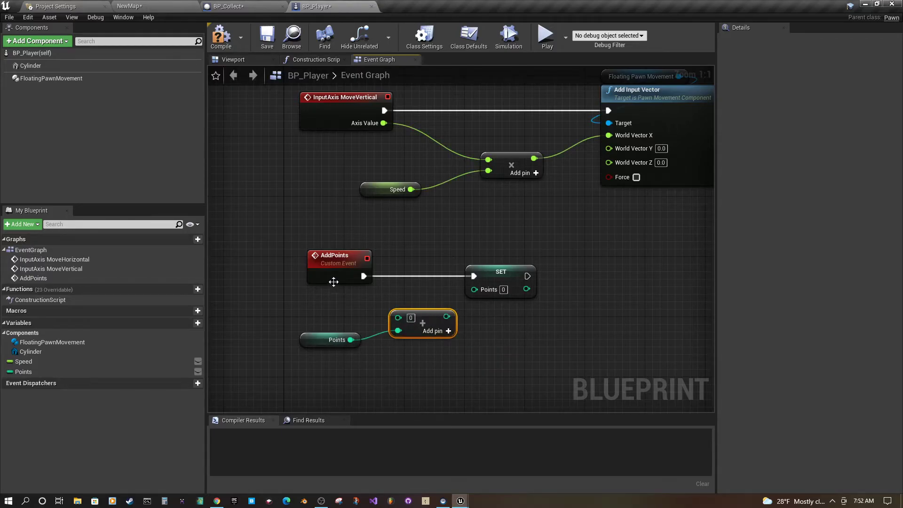
click(412, 318)
text(5)
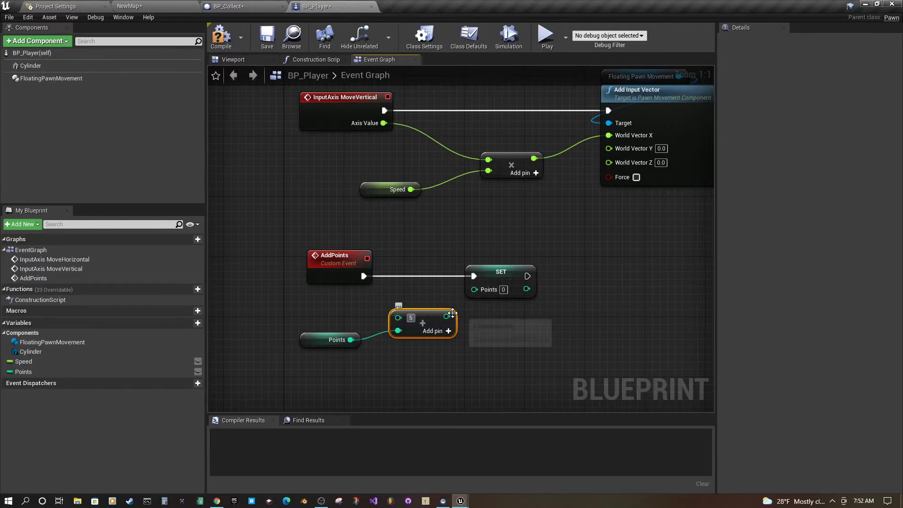
drag(443, 322, 476, 290)
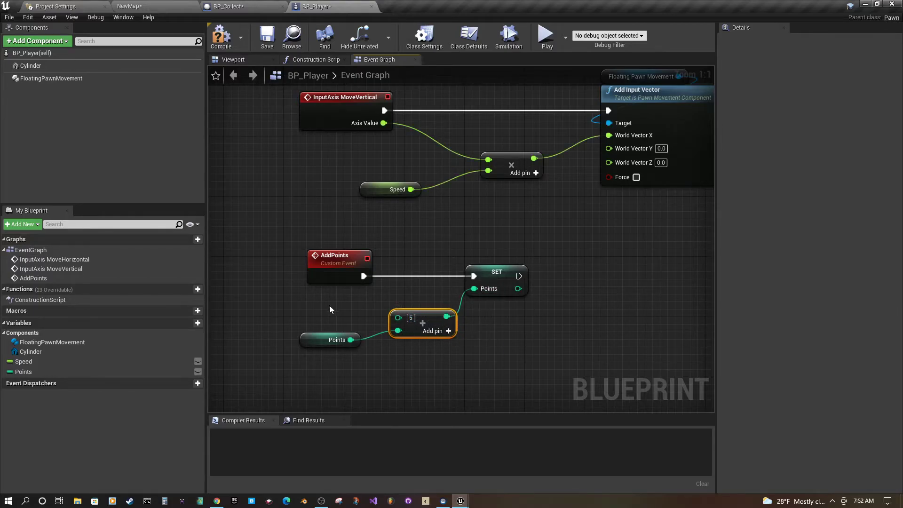
Step: Make the Points variable instance editable and space the SET and addition nodes farther from the AddPoints event
click(83, 371)
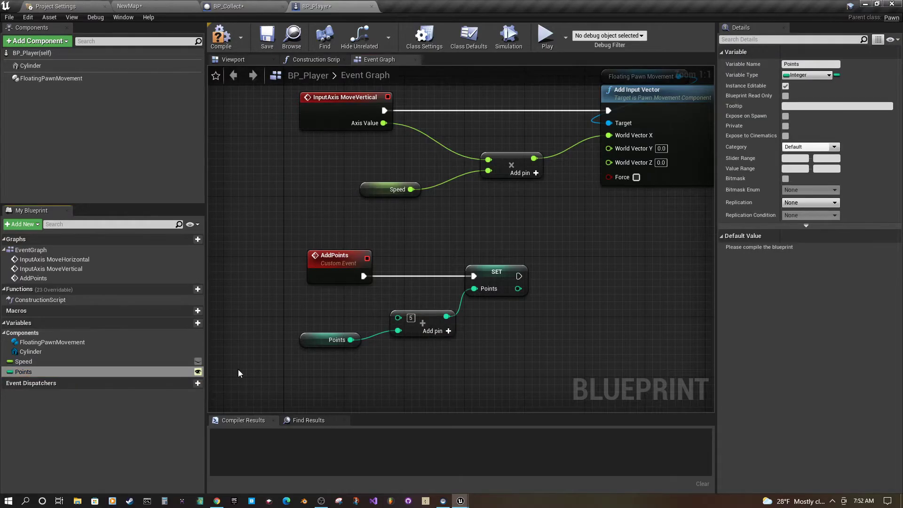
drag(466, 288, 508, 289)
drag(397, 320, 418, 320)
Step: Add an Integer input named PointValue to the AddPoints event and connect it to the addition node's first input
click(323, 269)
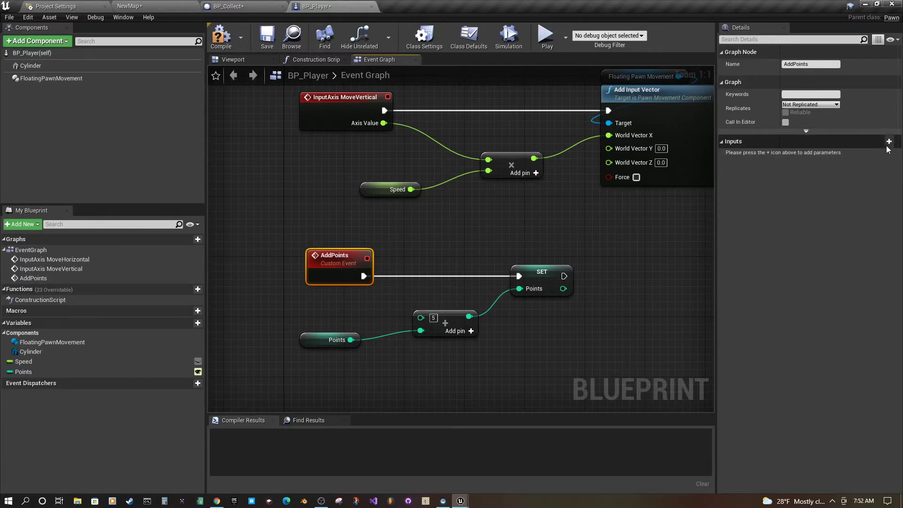
click(872, 142)
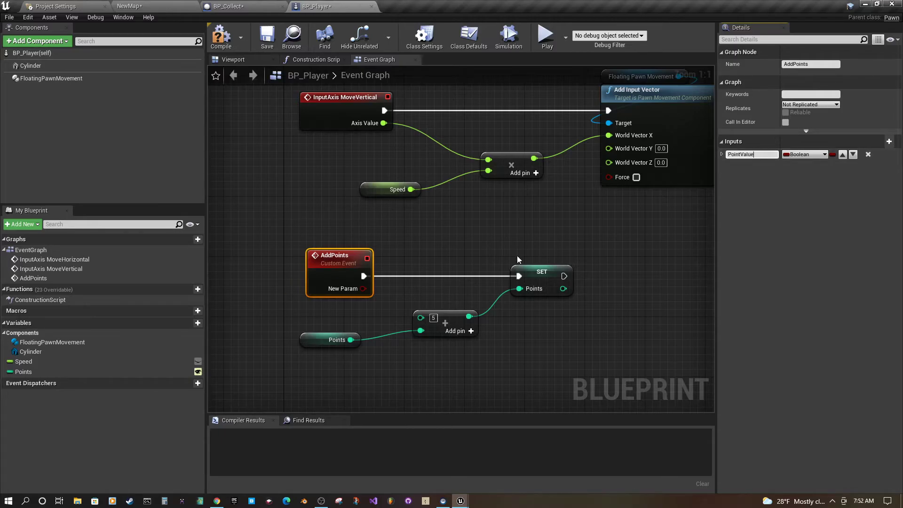
click(805, 154)
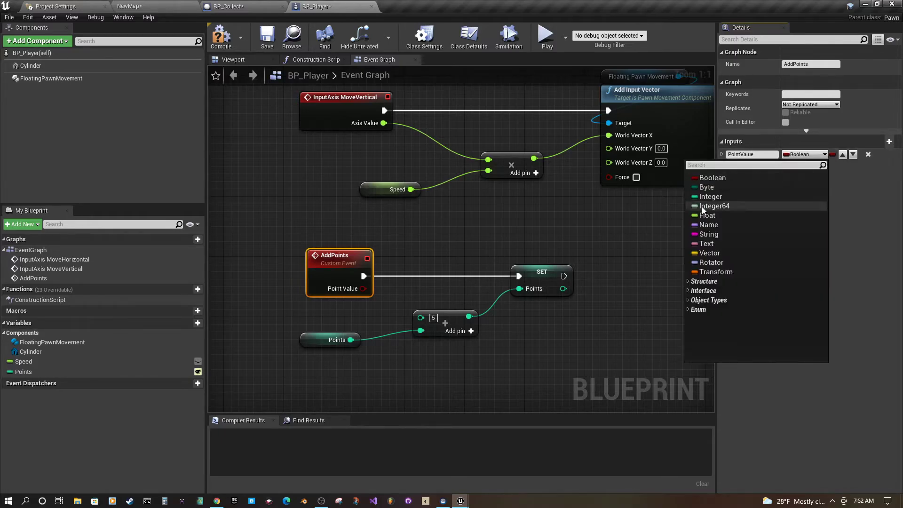
click(792, 197)
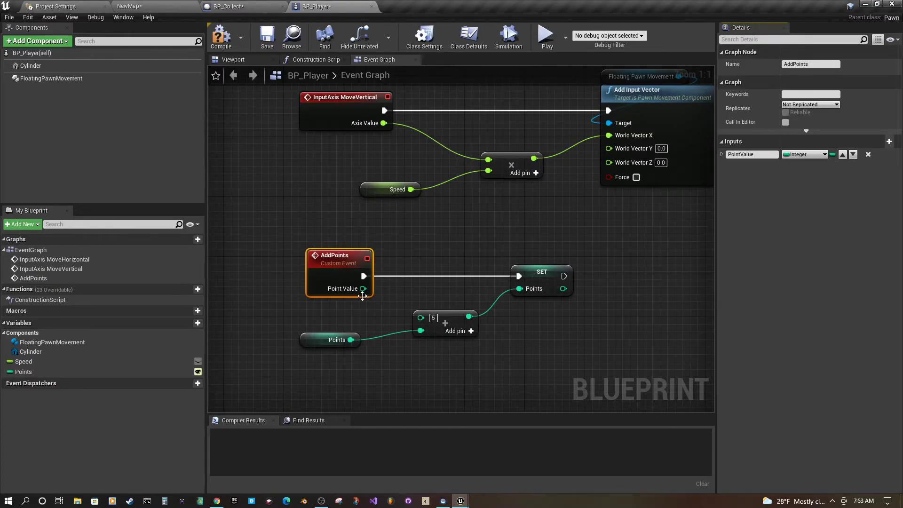
drag(364, 289, 421, 321)
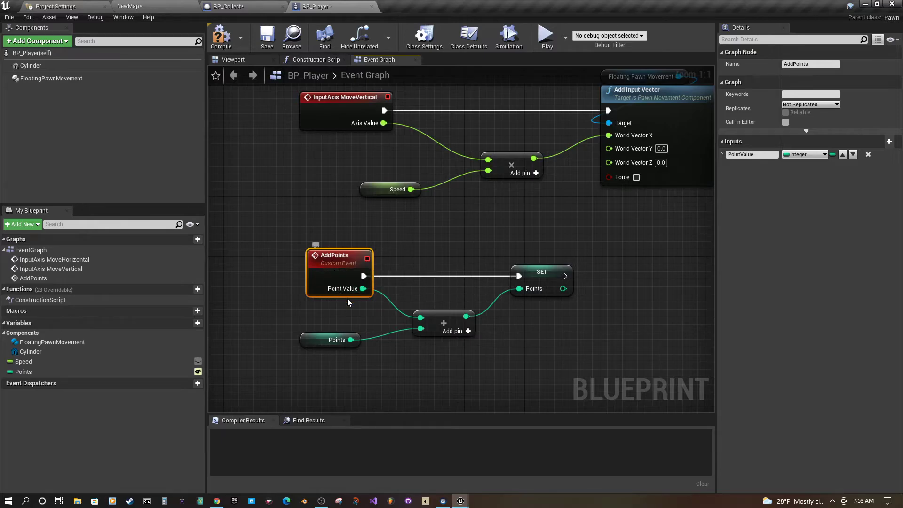
drag(444, 315, 442, 307)
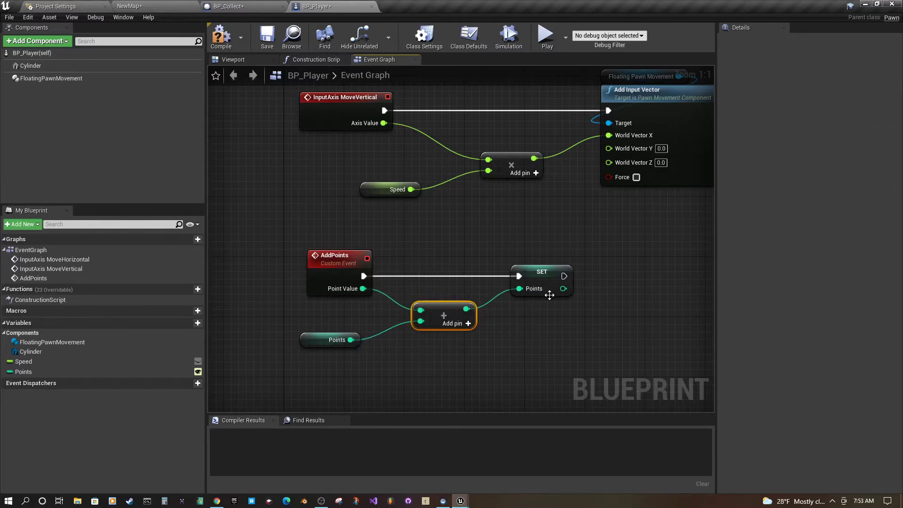
Step: Compile and save BP_Player, and switch to the BP_Collect blueprint and save it
click(221, 36)
click(267, 35)
click(239, 6)
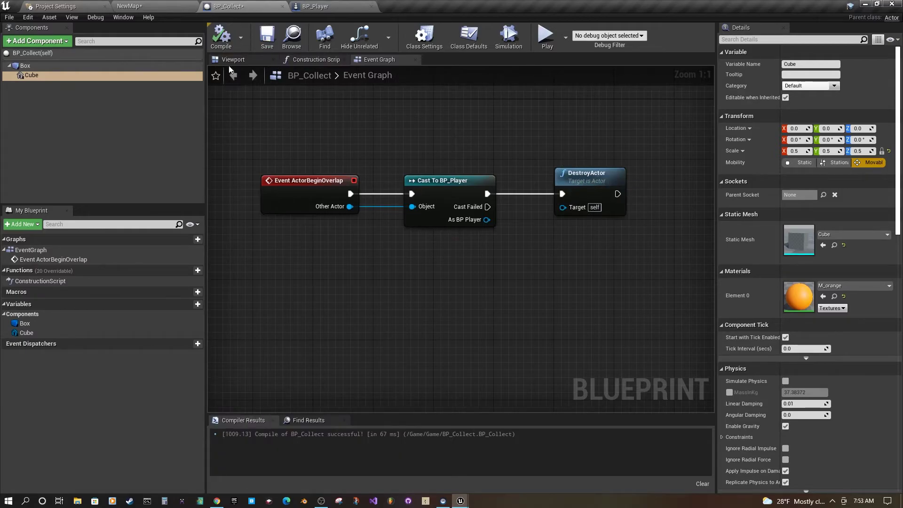
click(267, 35)
Step: Add an Add Points call from the As BP Player output of BP_Collect's Cast To BP_Player node
right_drag(497, 272, 488, 292)
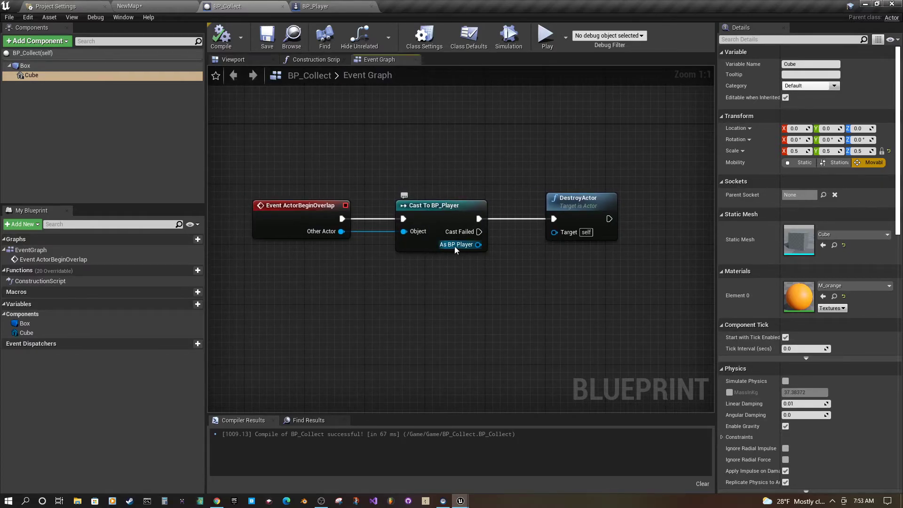
drag(478, 244, 513, 282)
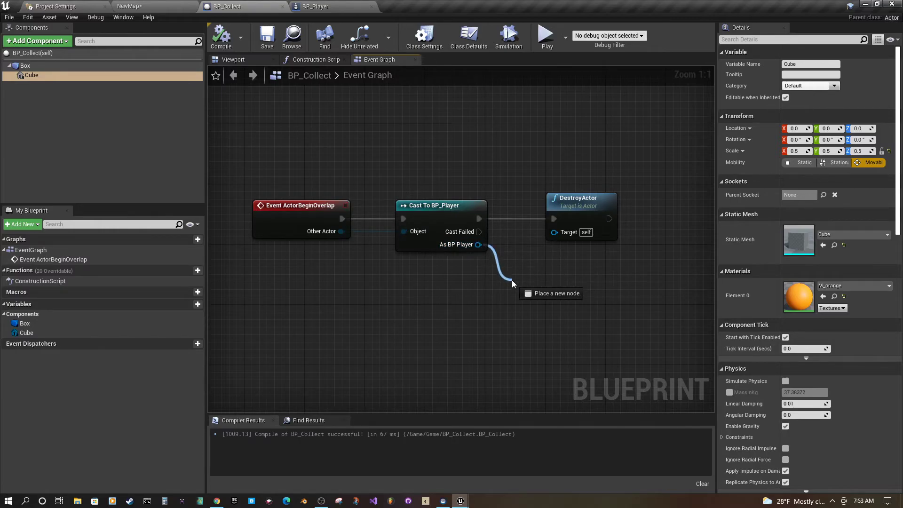
drag(512, 280, 512, 280)
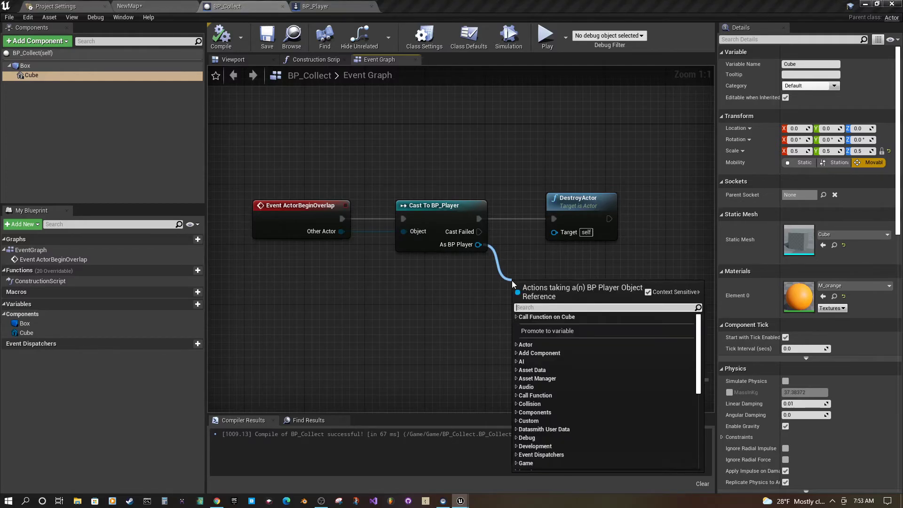
text(add p)
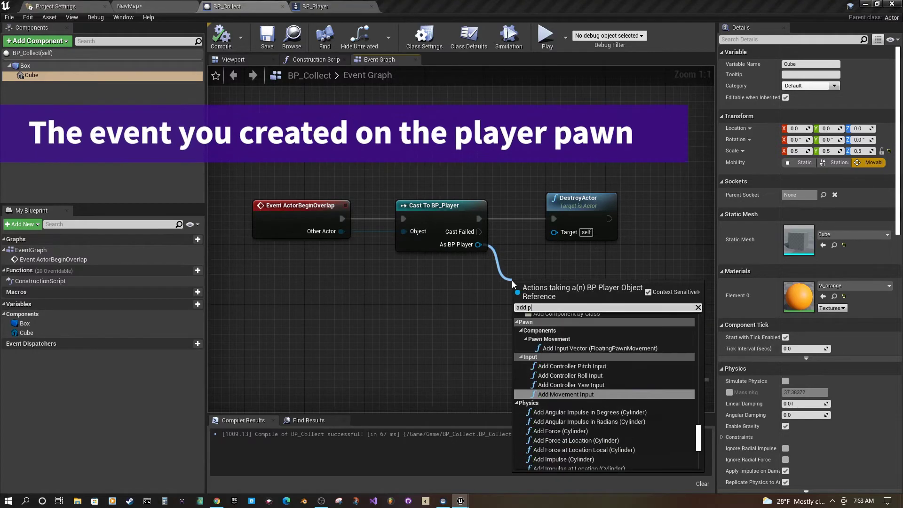
text(oint)
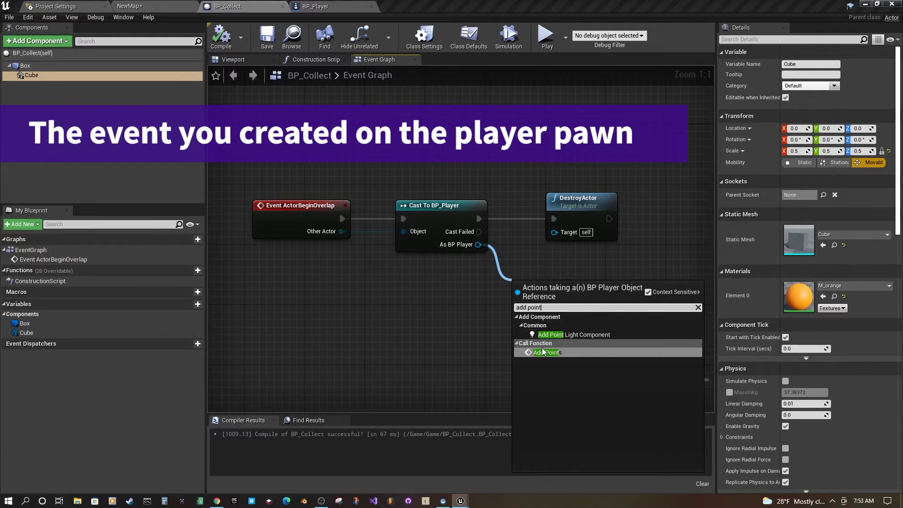
click(543, 351)
Step: Wire the Add Points call between the Cast To BP_Player and DestroyActor nodes and align it in the row
drag(586, 203, 679, 204)
drag(544, 298, 479, 219)
drag(610, 248, 643, 219)
drag(571, 237, 558, 207)
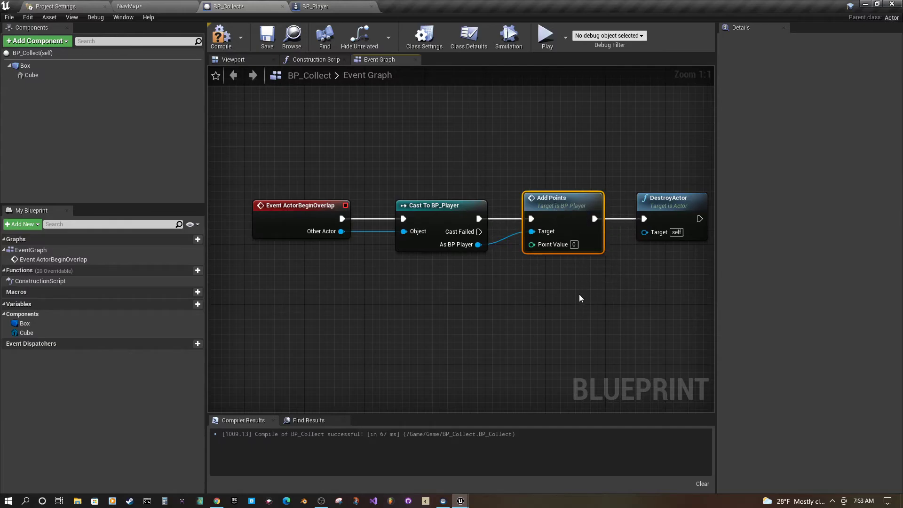
Step: Promote the Add Points node's Point Value input to a variable and place its getter below the Cast To BP_Player node
right_drag(582, 298, 537, 295)
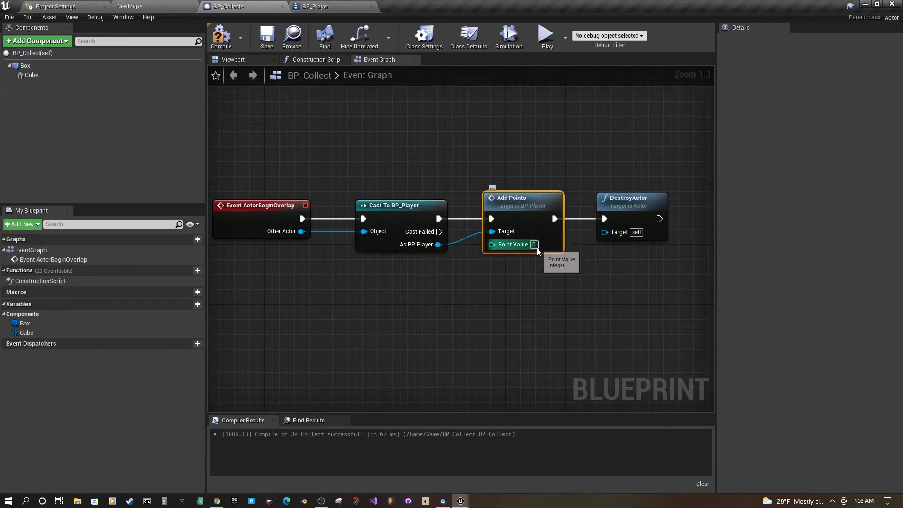
right_click(505, 246)
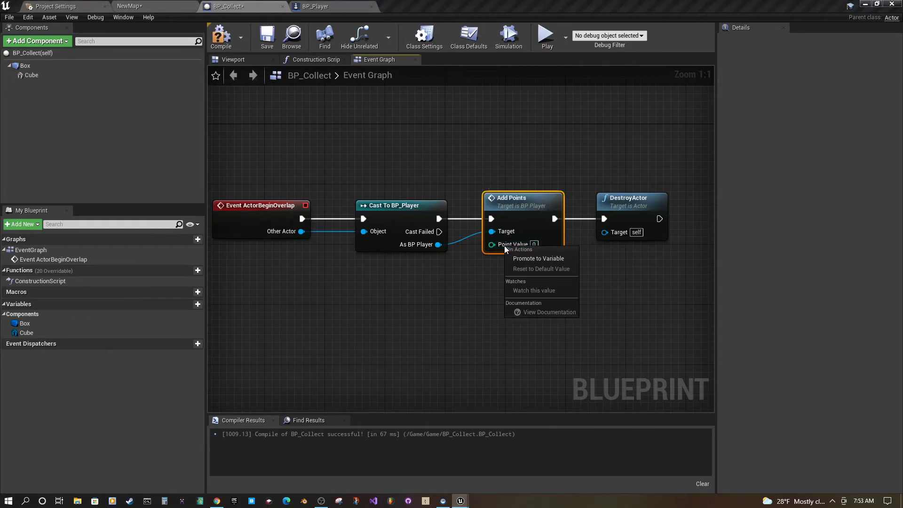
click(517, 258)
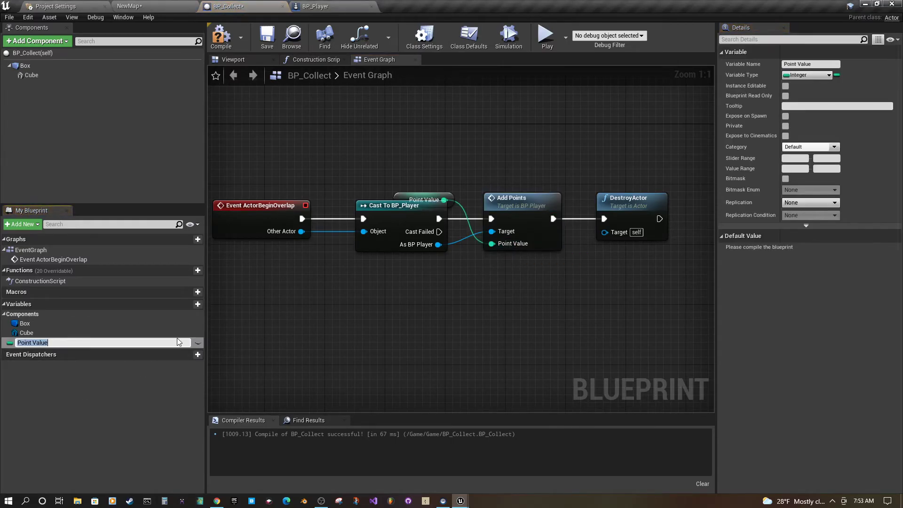
click(343, 339)
drag(427, 192, 457, 207)
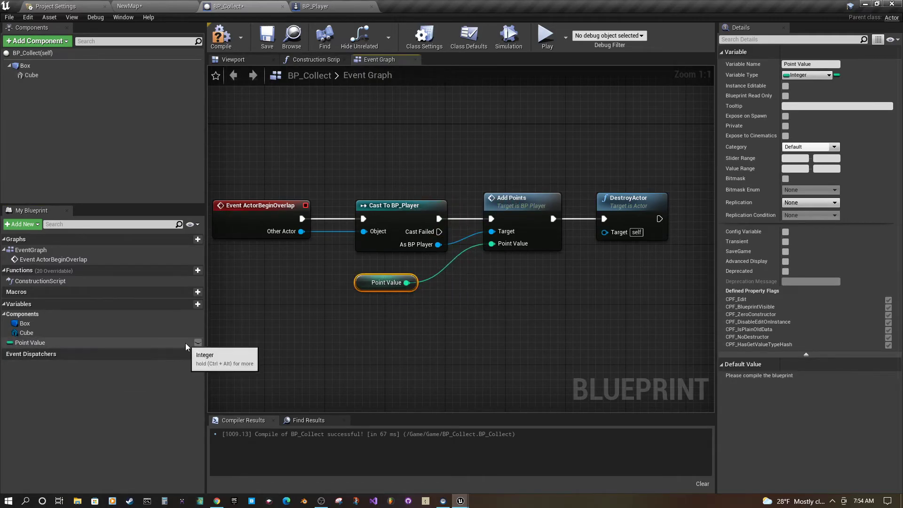
Step: Make BP_Collect's Point Value variable instance editable and compile the blueprint
click(198, 342)
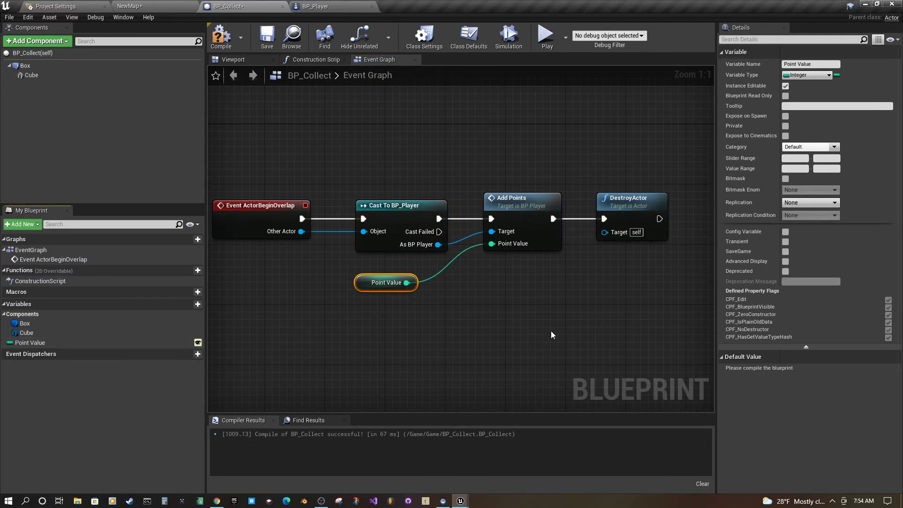
click(220, 35)
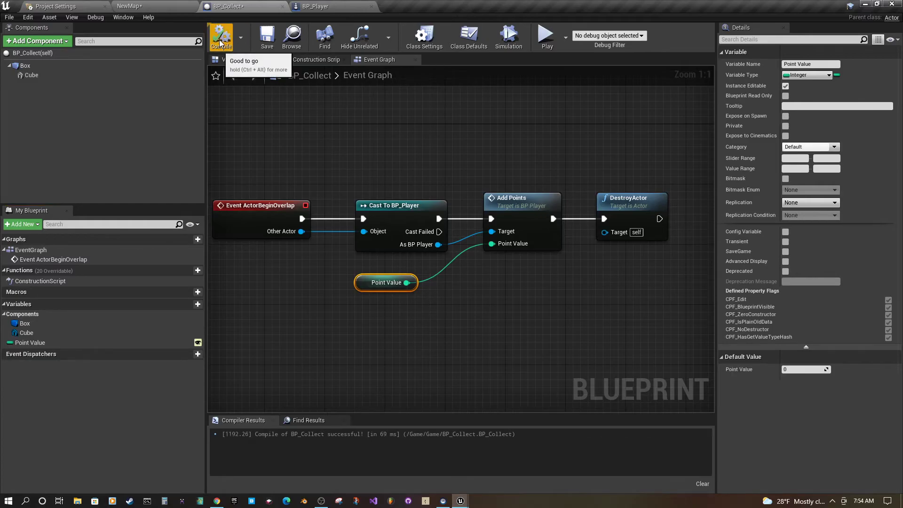
Step: Set the default Point Value of BP_Collect to 10 and save the blueprint
click(800, 369)
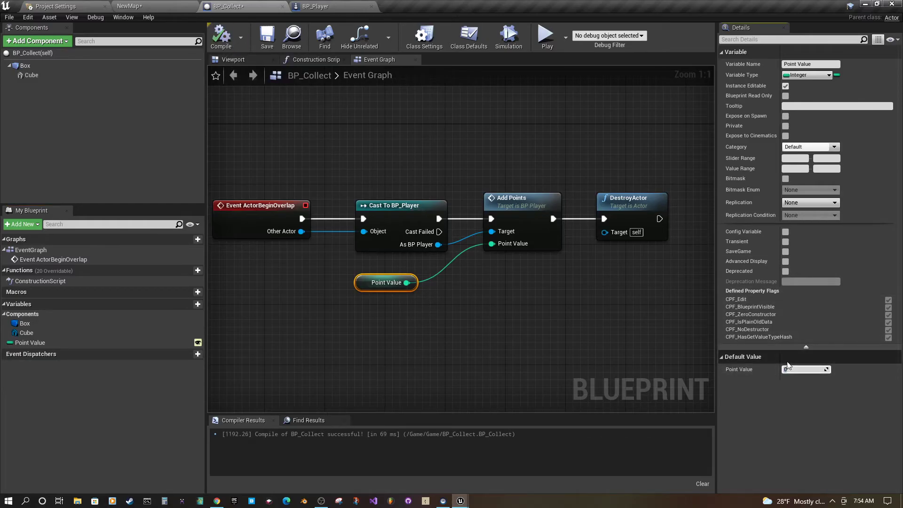
text(1)
click(541, 335)
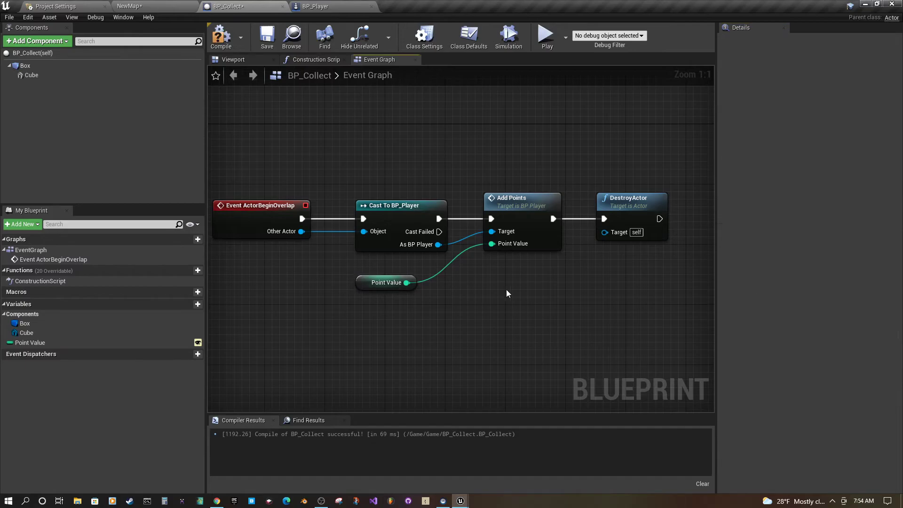
click(267, 36)
Step: In the NewMap level, duplicate the BP_Collect actor and place the copy in the next corridor at X 90, Y 160
click(135, 7)
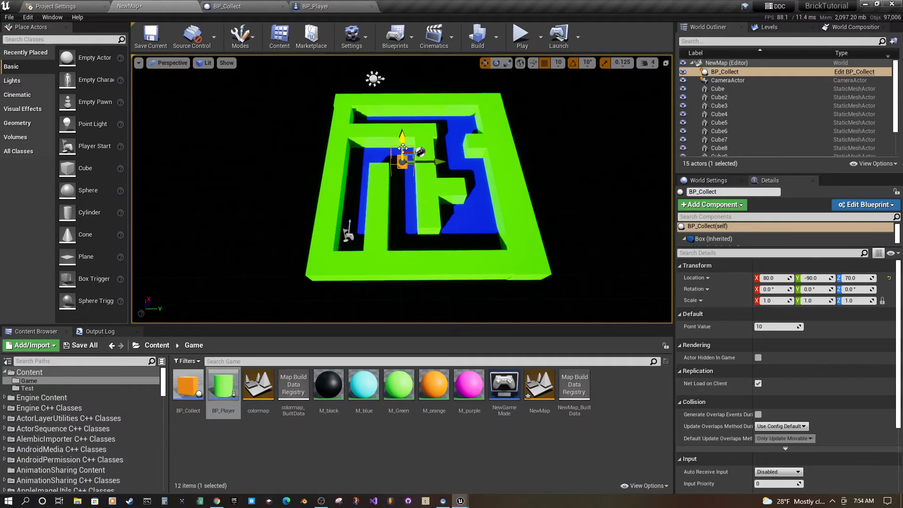
drag(434, 158, 487, 165)
key(ctrl+w)
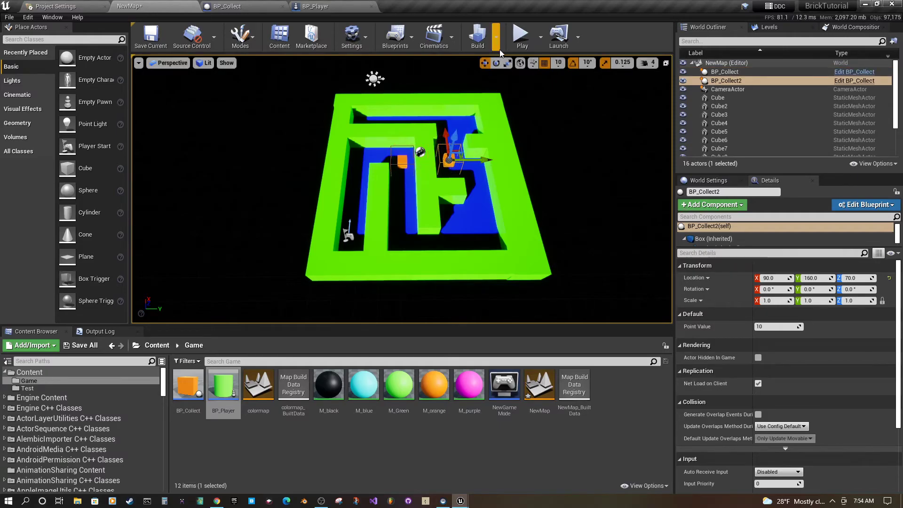
Step: Play the level in the editor and select BP_Player to show its Points in the details
click(541, 37)
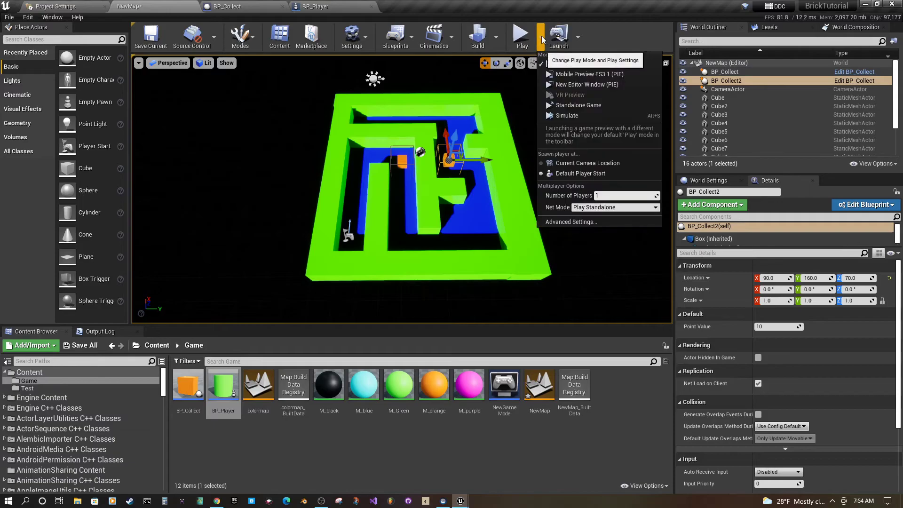
key(Escape)
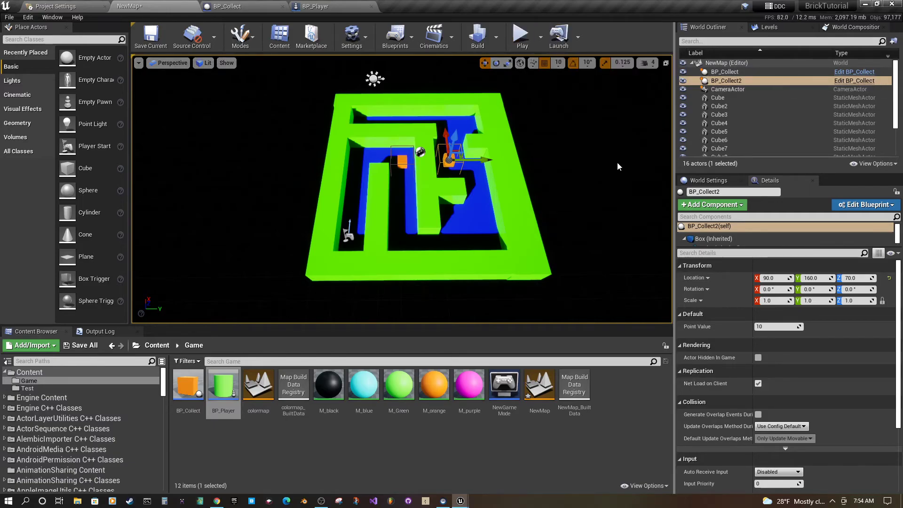
click(521, 36)
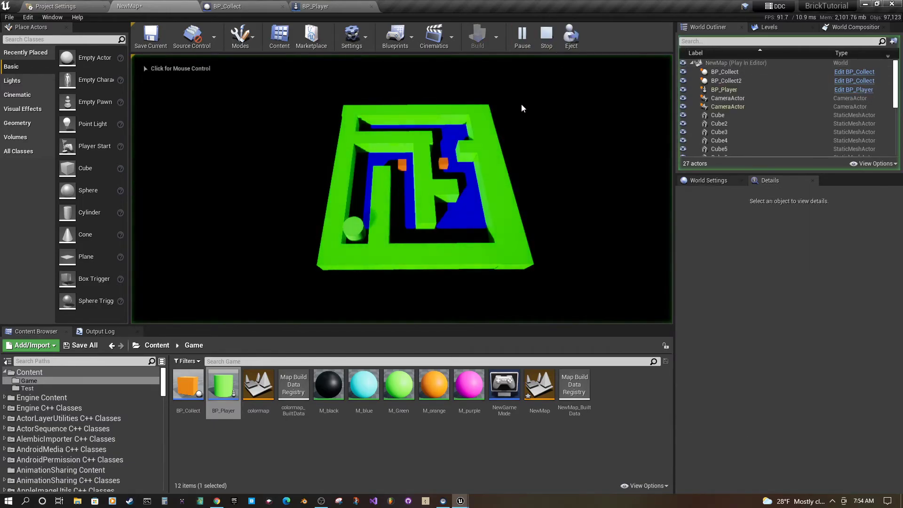
click(743, 92)
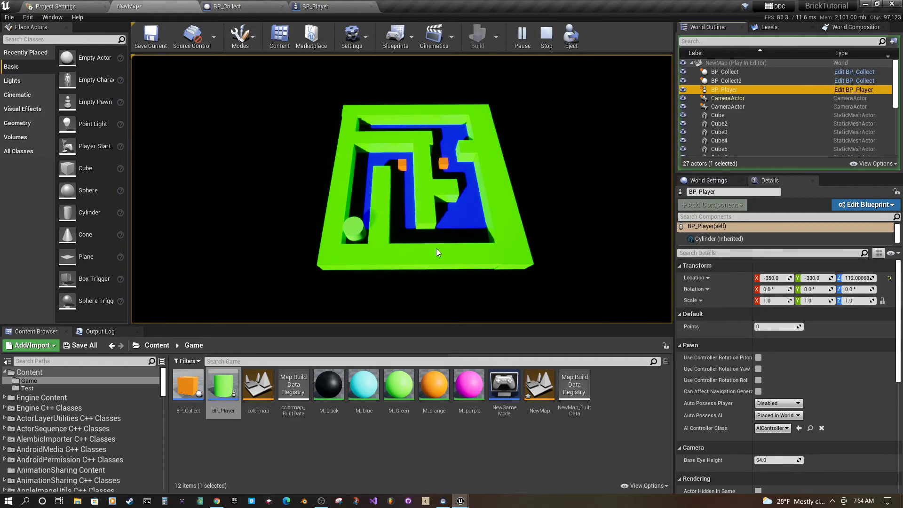
Step: Steer the player through the maze over both collectibles to check its Points, and end the play session
click(360, 222)
key(w)
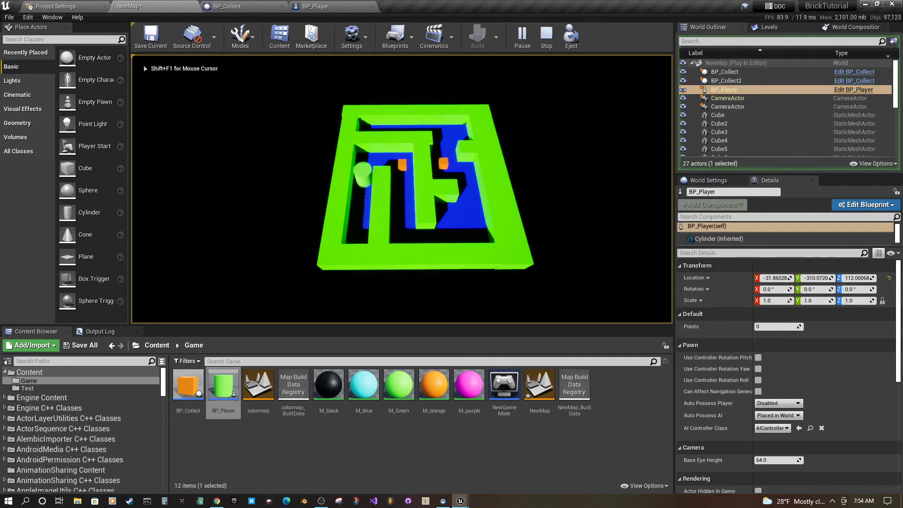
key(d)
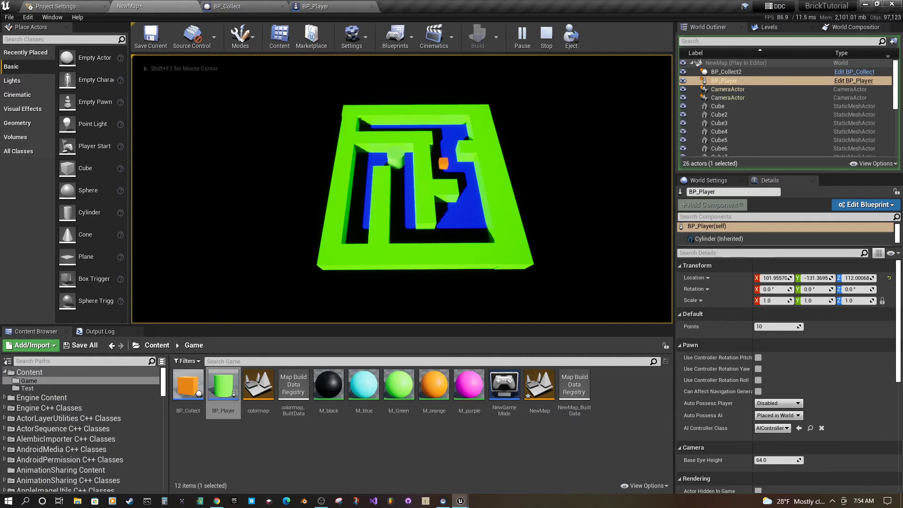
key(s)
key(d)
key(w)
key(a)
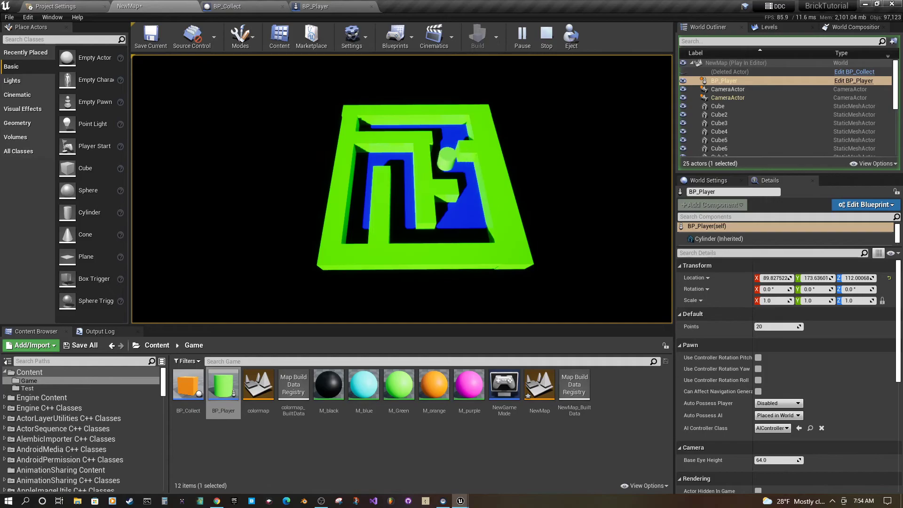
key(w)
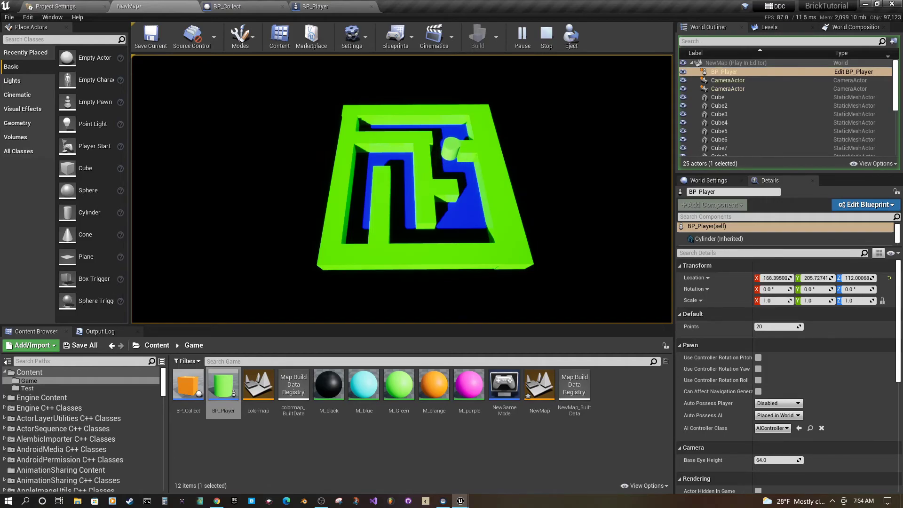
key(Escape)
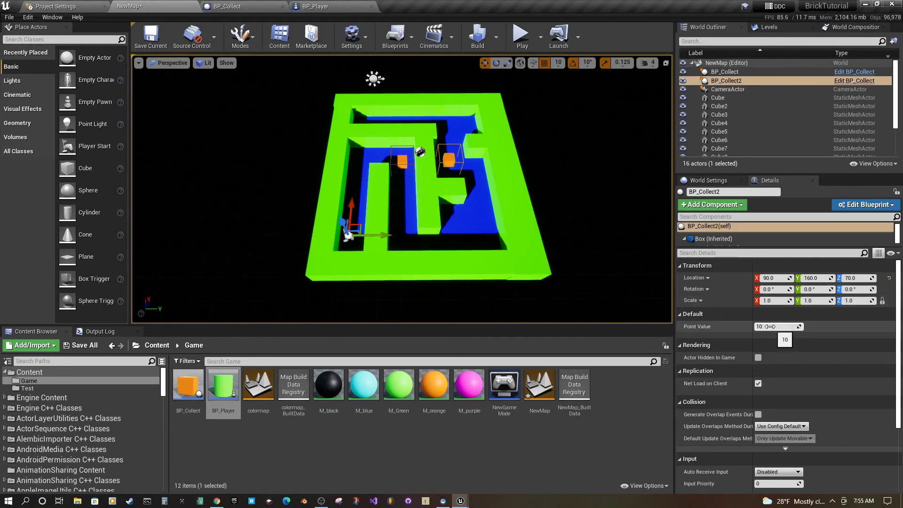
Step: Set the Point Value of the BP_Collect2 actor to 25
click(451, 161)
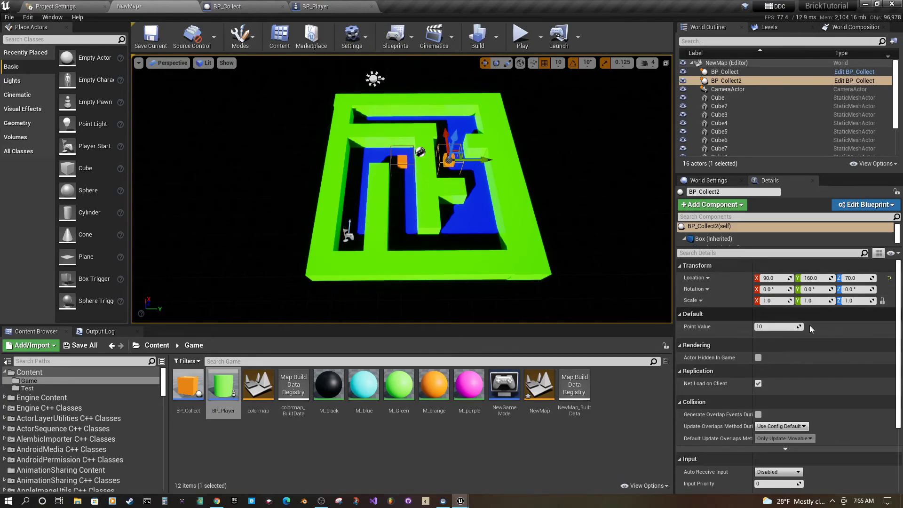
click(775, 326)
text(2)
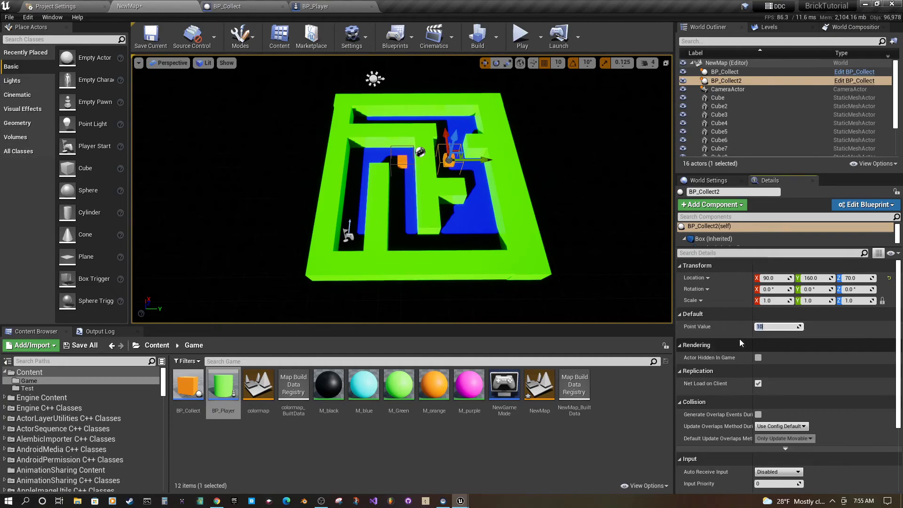
text(5)
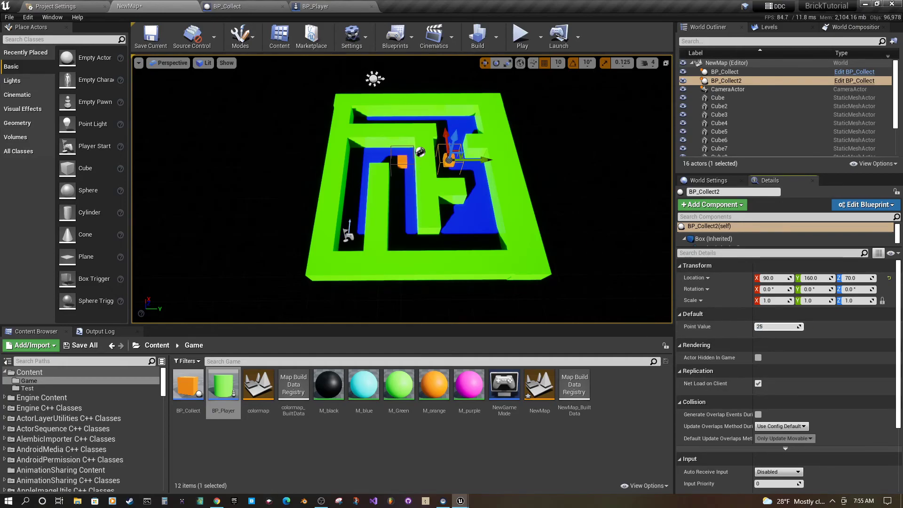
click(583, 237)
Step: Scale the BP_Collect2 actor up so it is larger than the first collectible, and deselect it
click(448, 159)
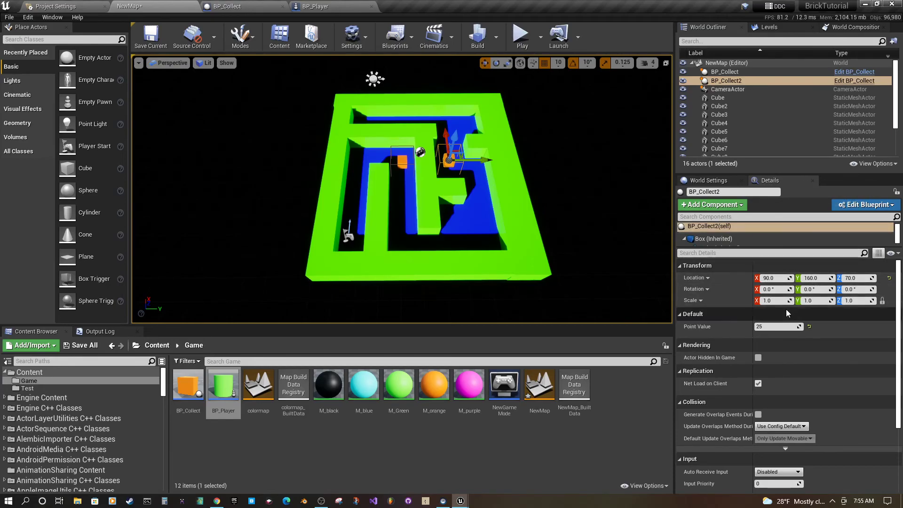
drag(775, 301, 799, 301)
click(536, 86)
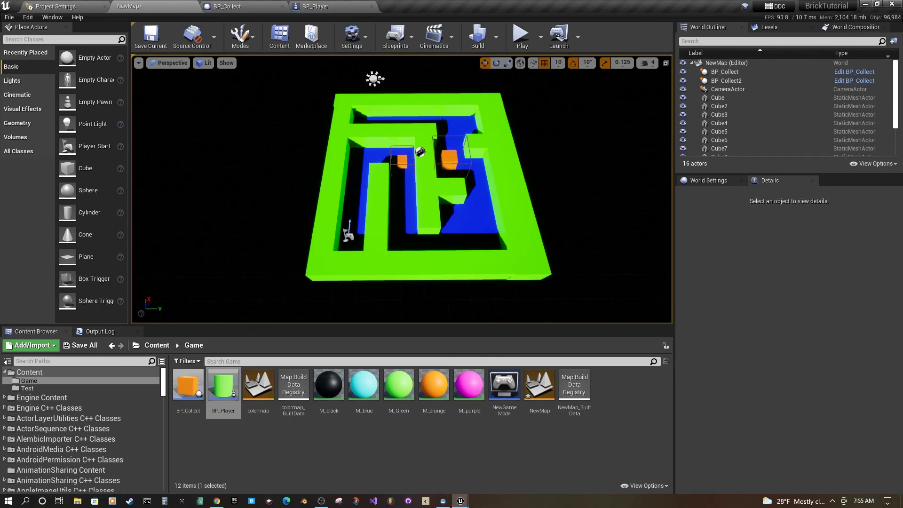
Step: Start a new play session, release the mouse cursor and select BP_Player to monitor its Points
click(520, 37)
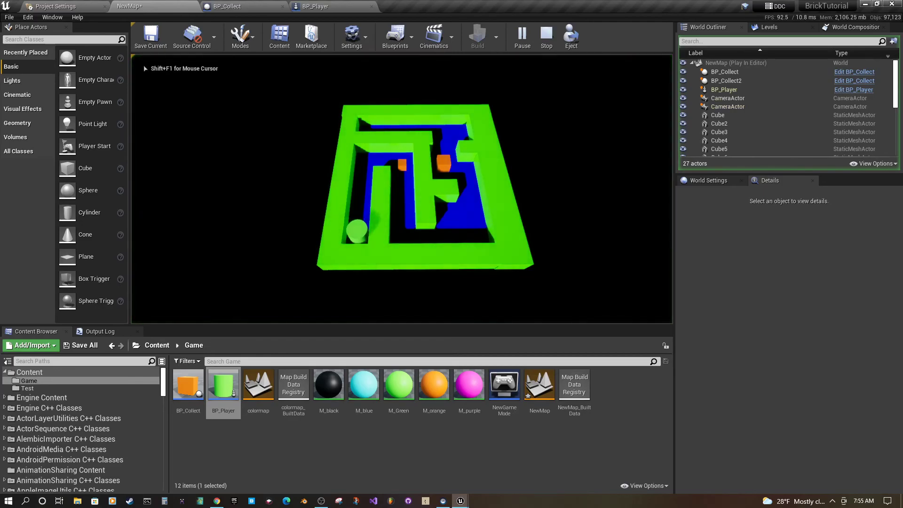
key(shift+F1)
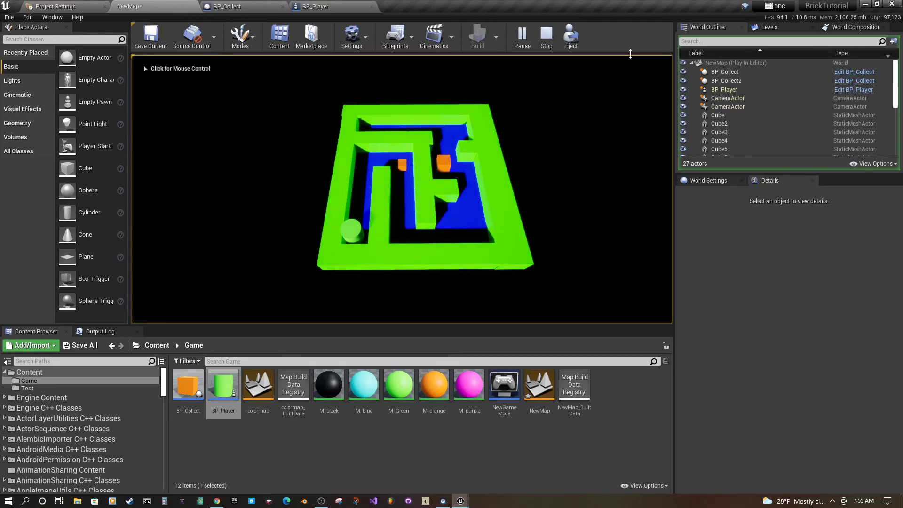
click(724, 89)
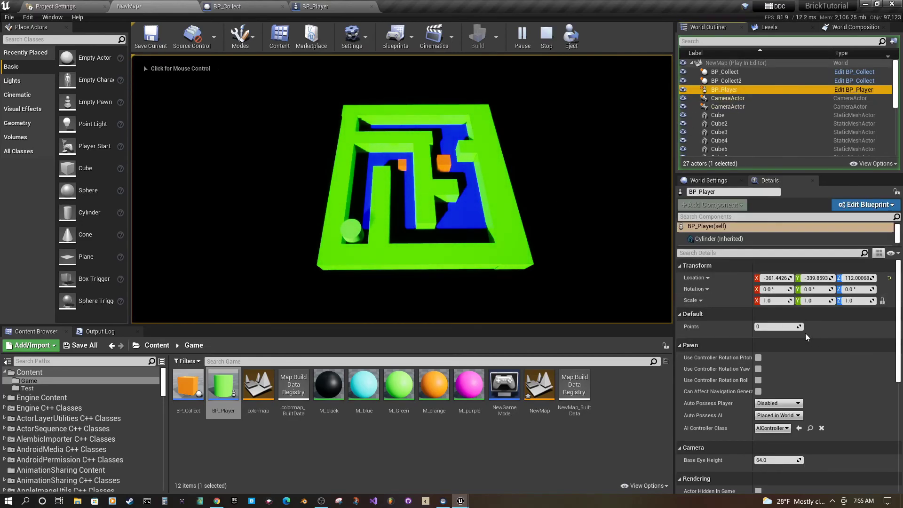
Step: Steer the player over the small collectible and the enlarged one to check the points each adds
click(527, 145)
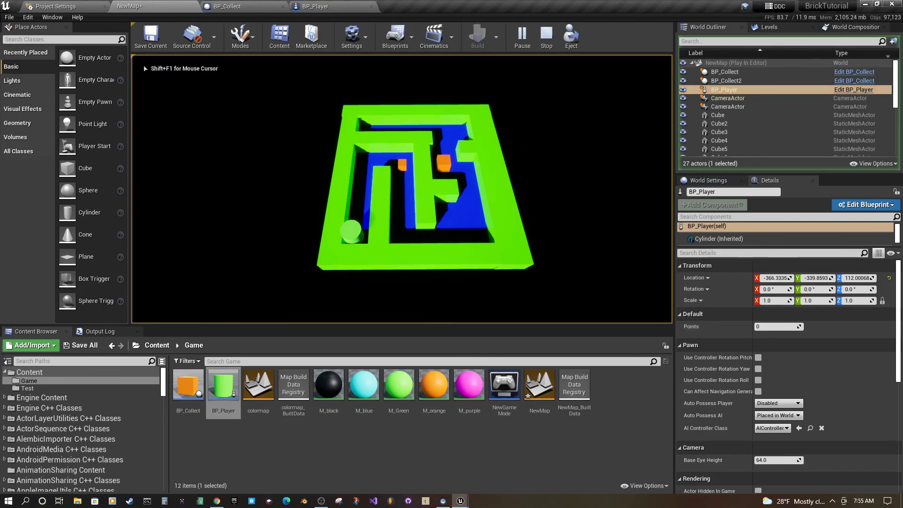
key(w)
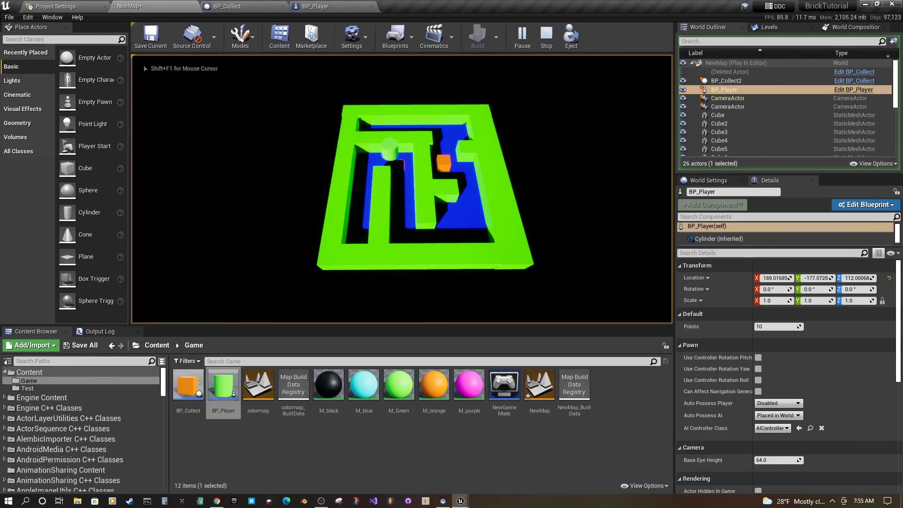
key(s)
key(d)
key(w)
key(a)
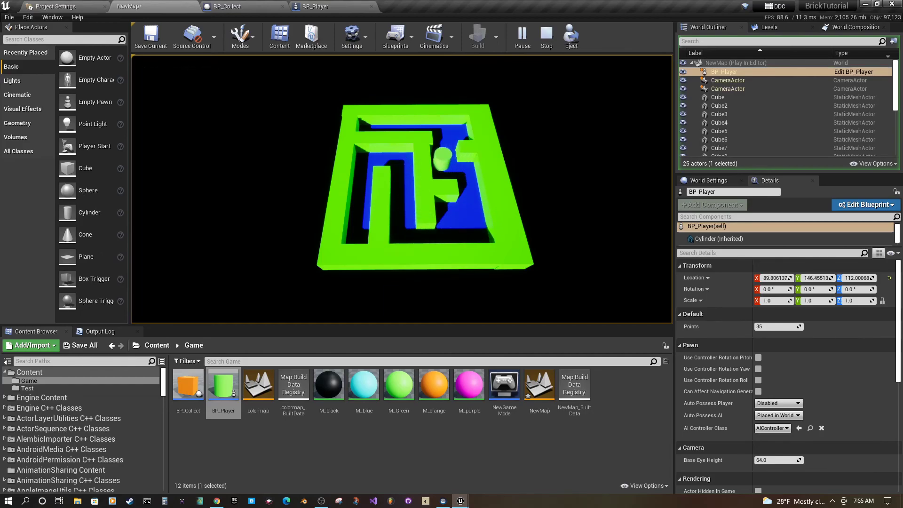
key(w)
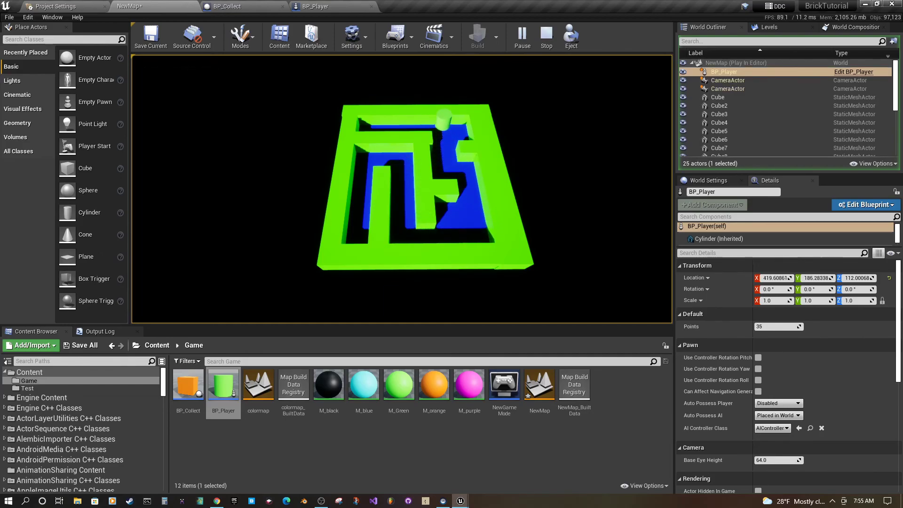
Step: Move the player around the emptied maze corridors, checking its Points, and stop playing
key(s)
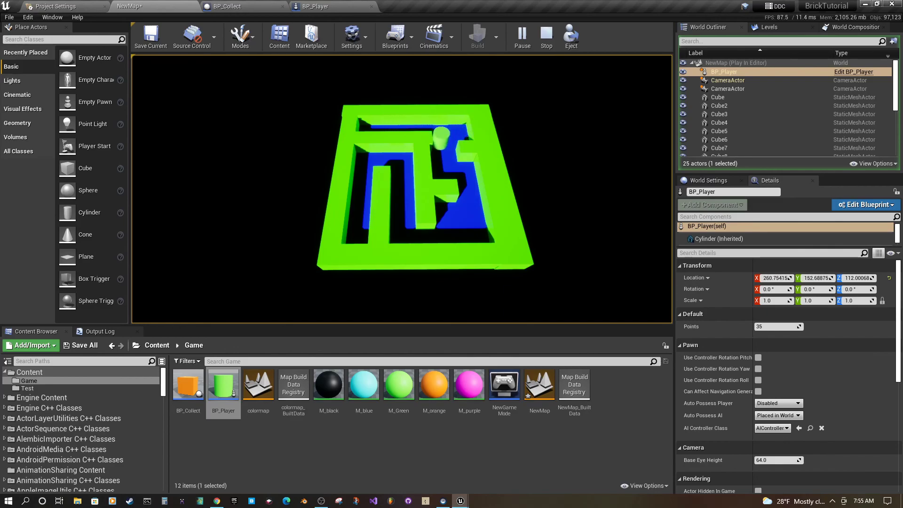
key(a)
key(w)
key(a)
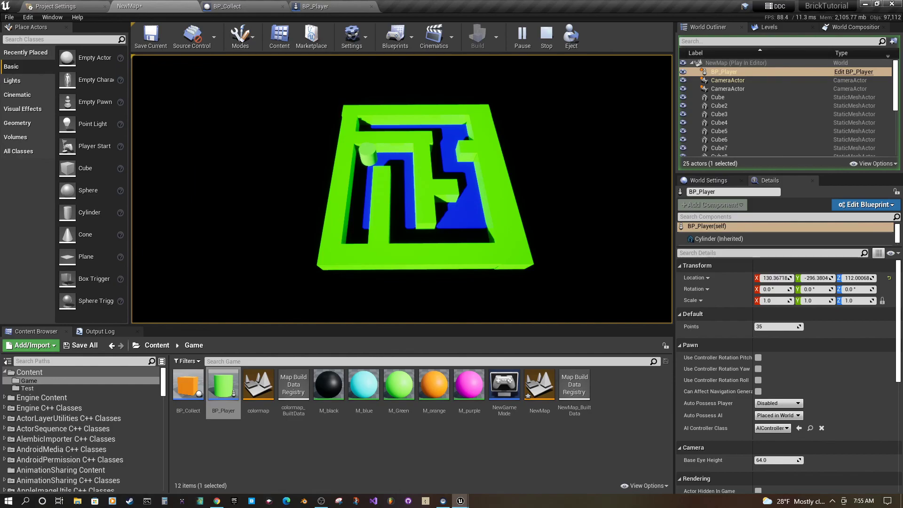
key(d)
key(s)
key(d)
key(w)
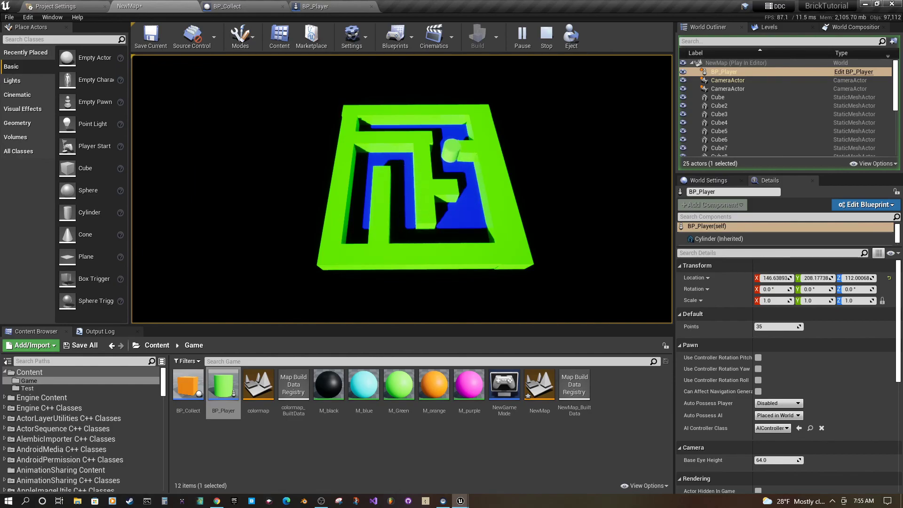
key(w)
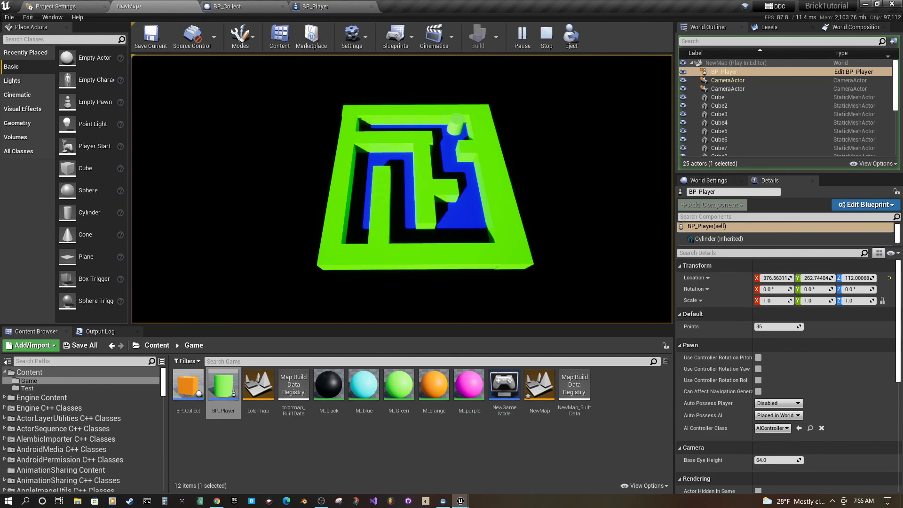
key(a)
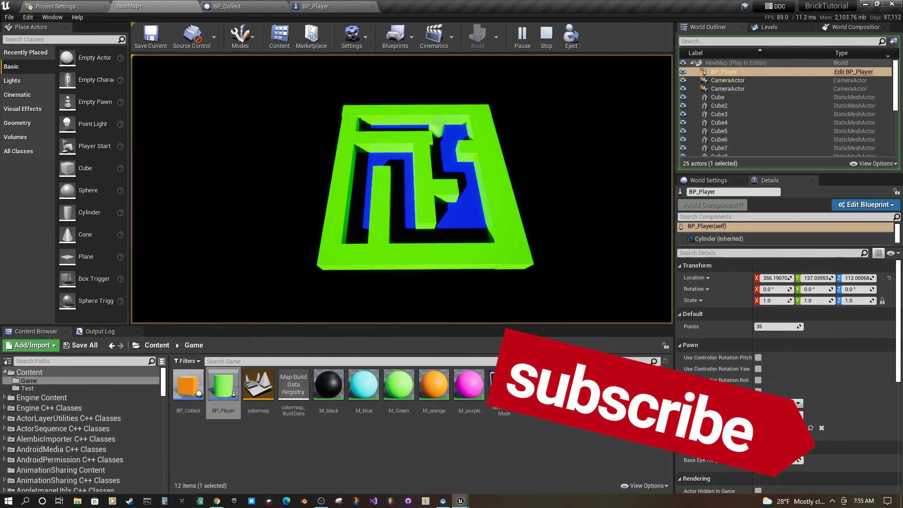
key(s)
key(Escape)
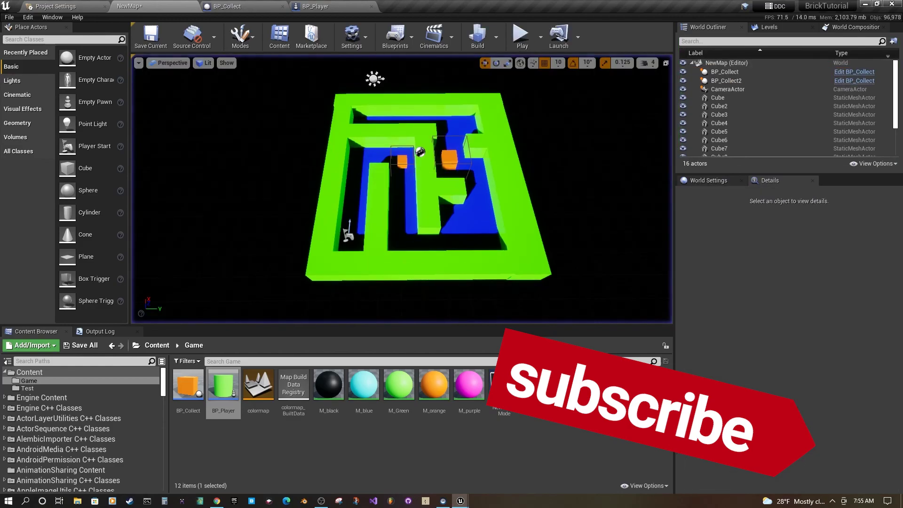
Step: Play the level again and move the player over the first collectible
click(519, 36)
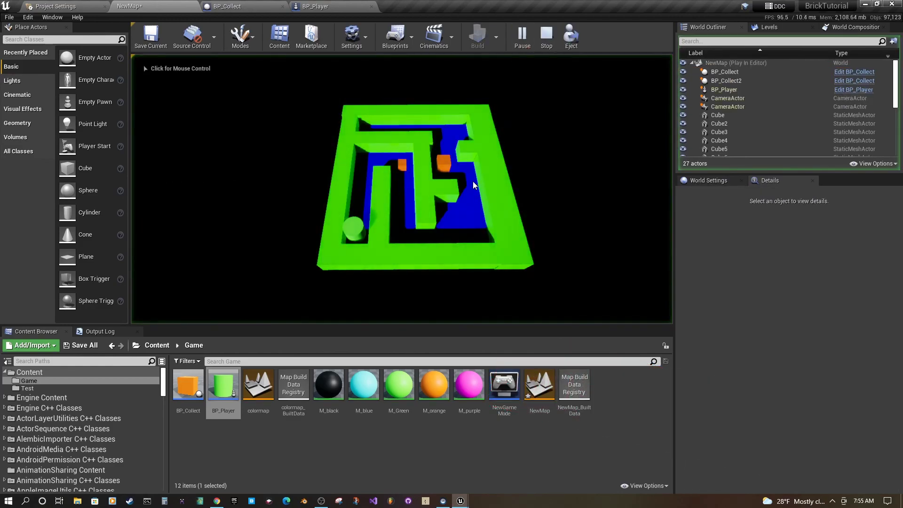
key(w)
key(d)
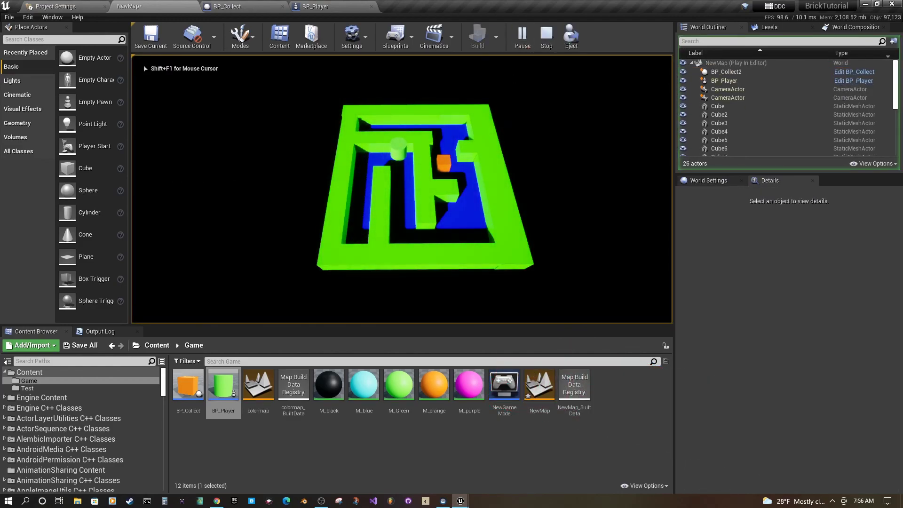